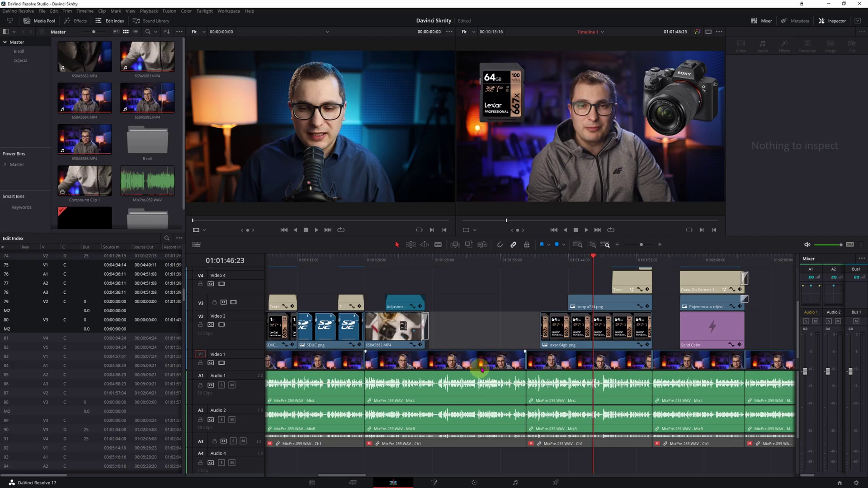
# Select only the video part of the linked talking-head clip, then clear the selection
pyautogui.click(497, 381)
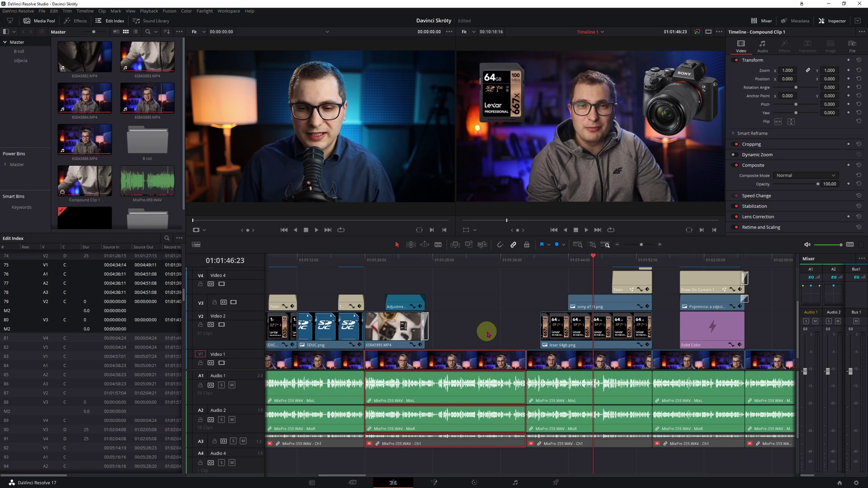
pyautogui.keyDown('alt'); pyautogui.click(470, 362); pyautogui.keyUp('alt')
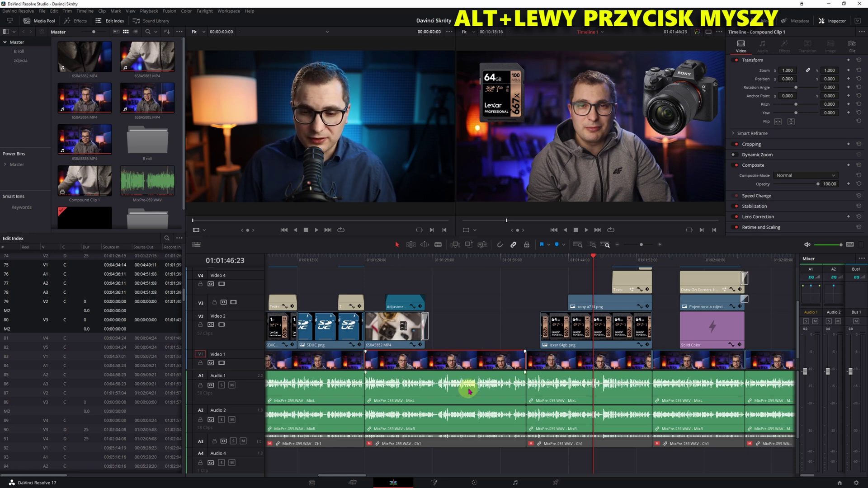
pyautogui.click(499, 311)
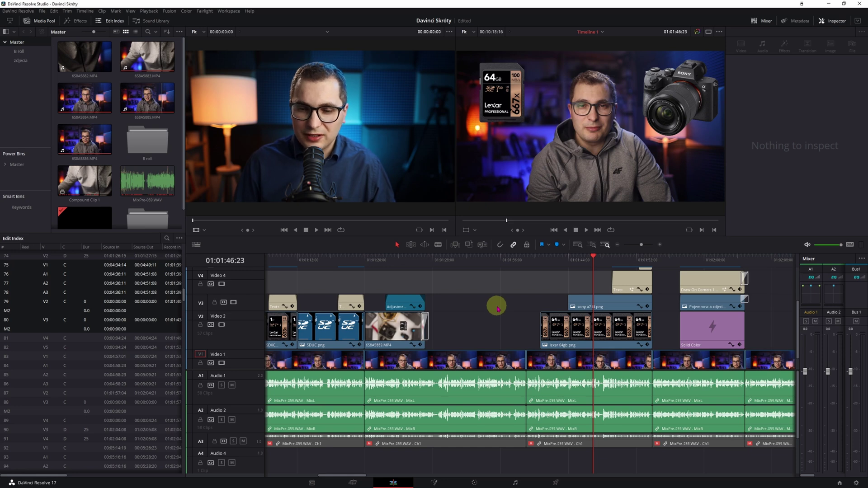
# Group-select the talking-head video, Solid Color, Draw On Corners title and Audio 1 clips, sliding them left and back
pyautogui.keyDown('ctrl'); pyautogui.keyDown('alt'); pyautogui.click(475, 360); pyautogui.keyUp('alt'); pyautogui.keyUp('ctrl')
pyautogui.keyDown('ctrl'); pyautogui.keyDown('alt'); pyautogui.click(597, 382); pyautogui.keyUp('alt'); pyautogui.keyUp('ctrl')
pyautogui.keyDown('ctrl'); pyautogui.keyDown('alt'); pyautogui.click(715, 334); pyautogui.keyUp('alt'); pyautogui.keyUp('ctrl')
pyautogui.keyDown('ctrl'); pyautogui.keyDown('alt'); pyautogui.click(704, 285); pyautogui.keyUp('alt'); pyautogui.keyUp('ctrl')
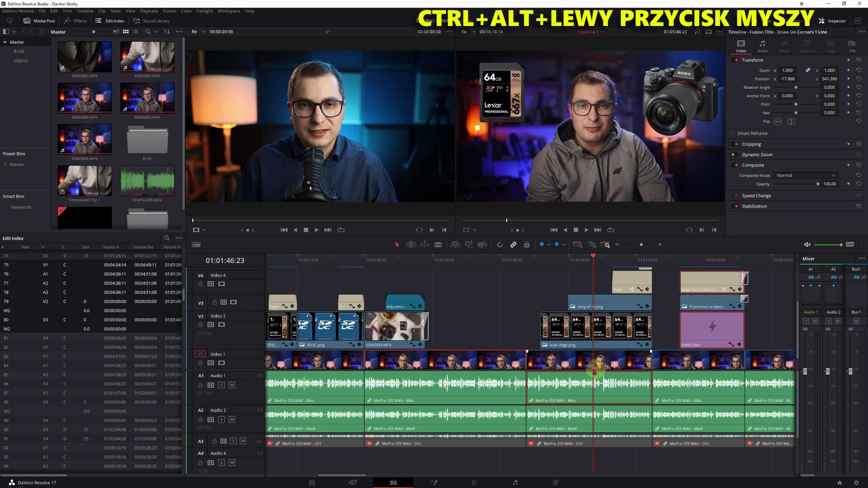
pyautogui.keyDown('ctrl'); pyautogui.keyDown('alt'); pyautogui.click(468, 382); pyautogui.keyUp('alt'); pyautogui.keyUp('ctrl')
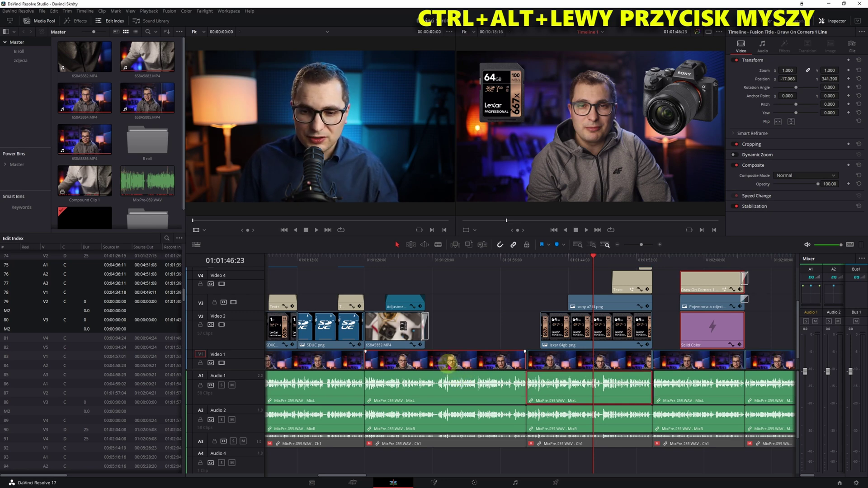
pyautogui.moveTo(464, 377); pyautogui.dragTo(399, 363)
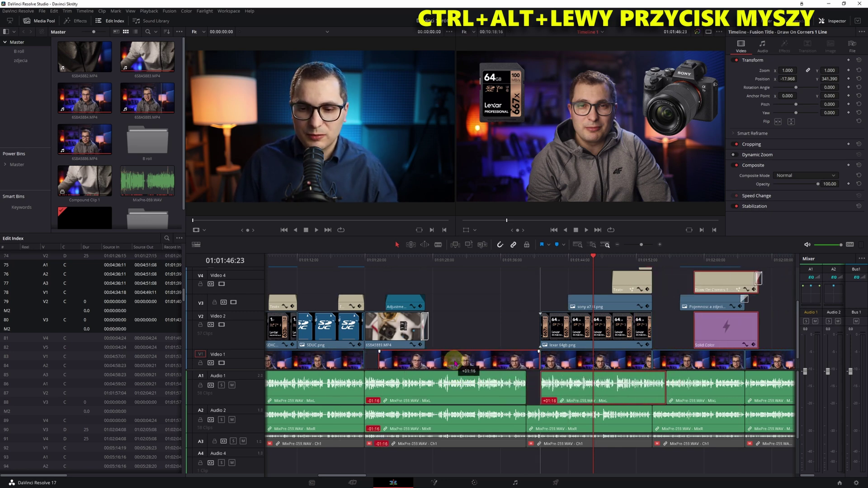
pyautogui.moveTo(398, 364); pyautogui.dragTo(462, 364)
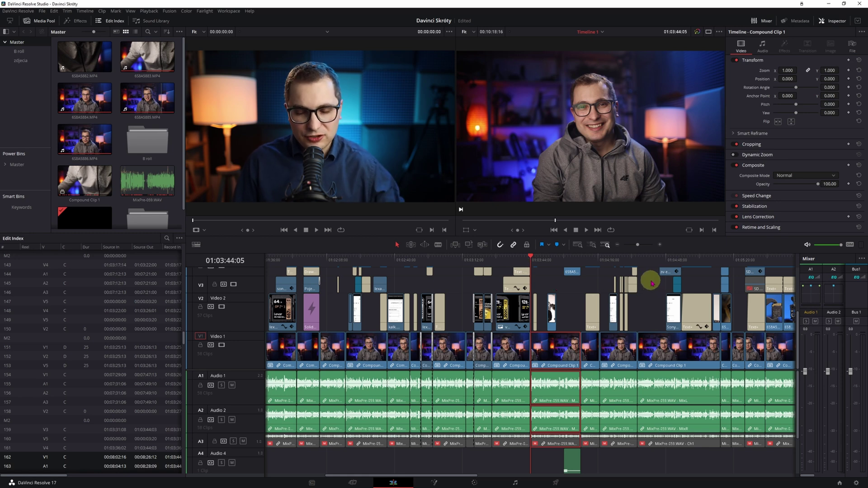
# Select all clips after the playhead, then on one track, and zoom in around the playhead
pyautogui.hotkey('alt', 'y')
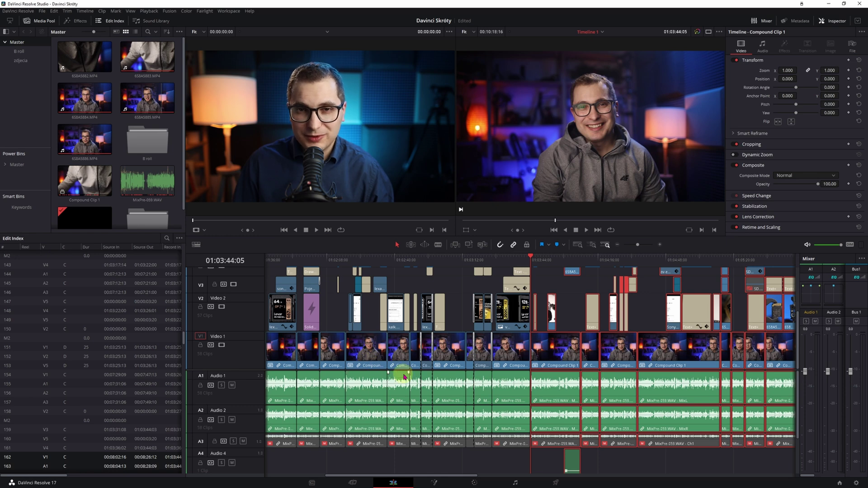
pyautogui.hotkey('shift', 'y')
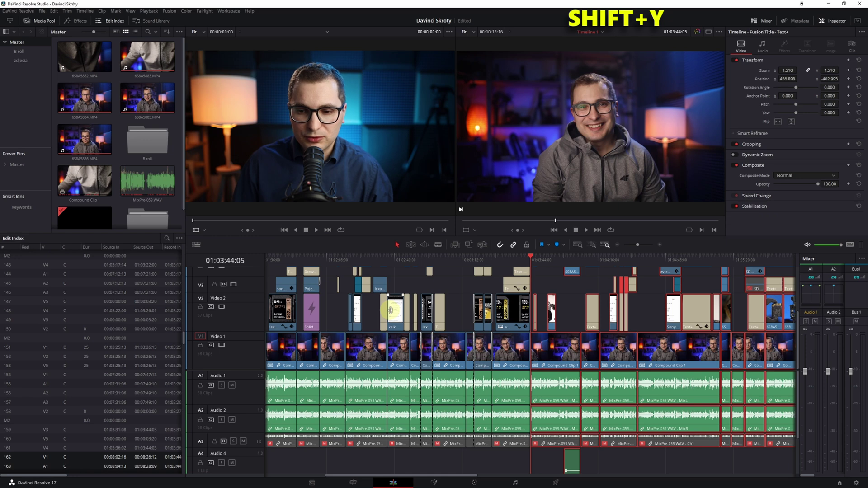
pyautogui.hotkey('ctrl', '=')
pyautogui.click(580, 350)
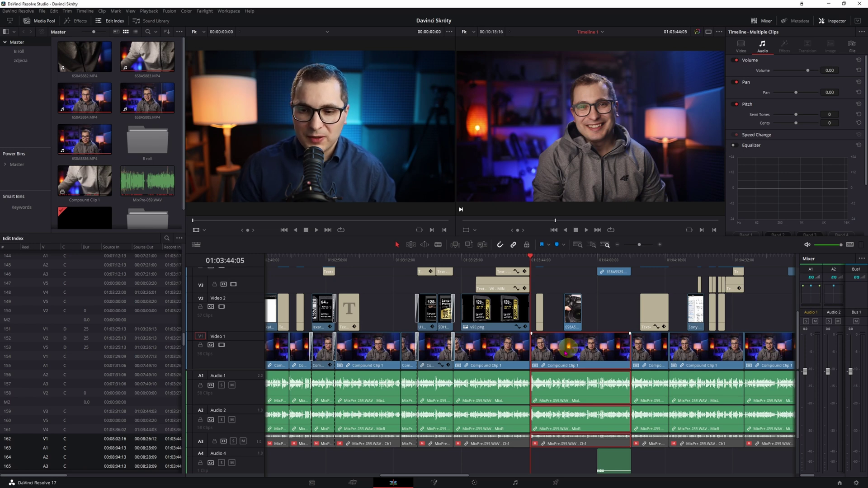
# Label the talking-head clip before the playhead orange and the next one pink
pyautogui.click(492, 351)
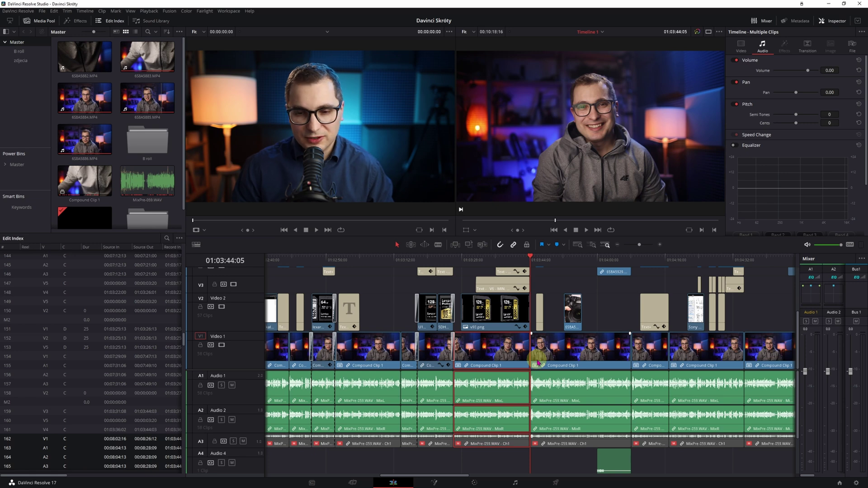
pyautogui.hotkey('ctrl', '1')
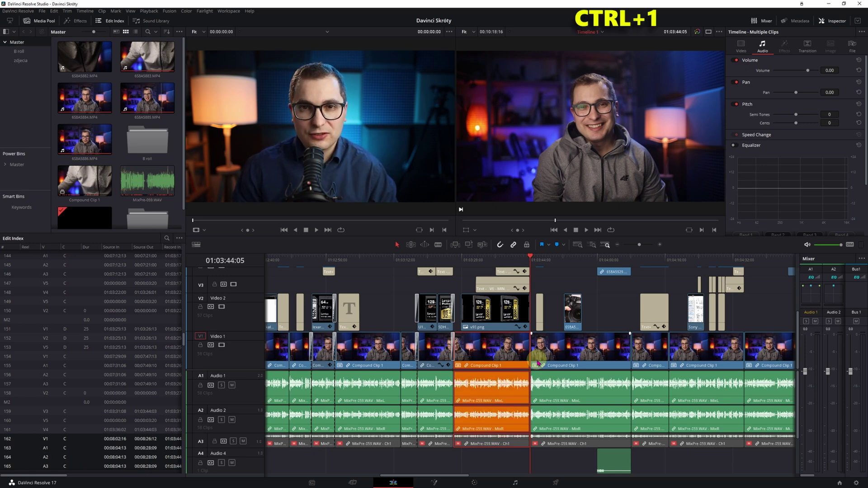
pyautogui.click(574, 350)
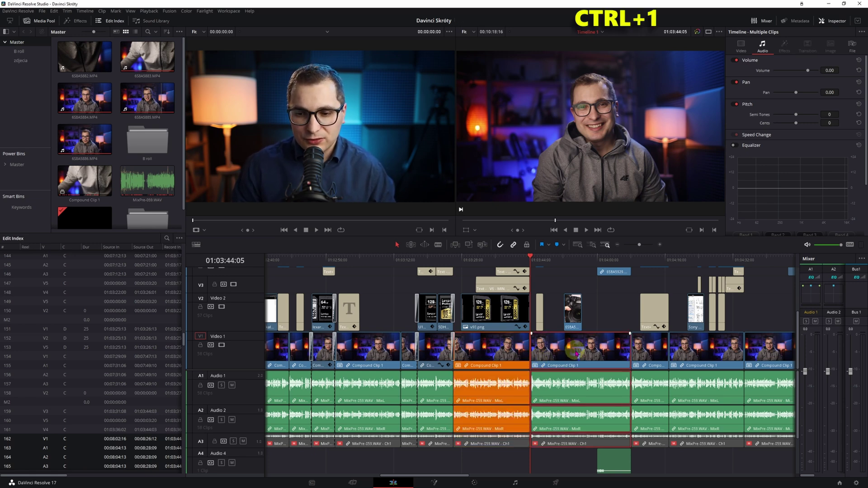
pyautogui.hotkey('ctrl', '6')
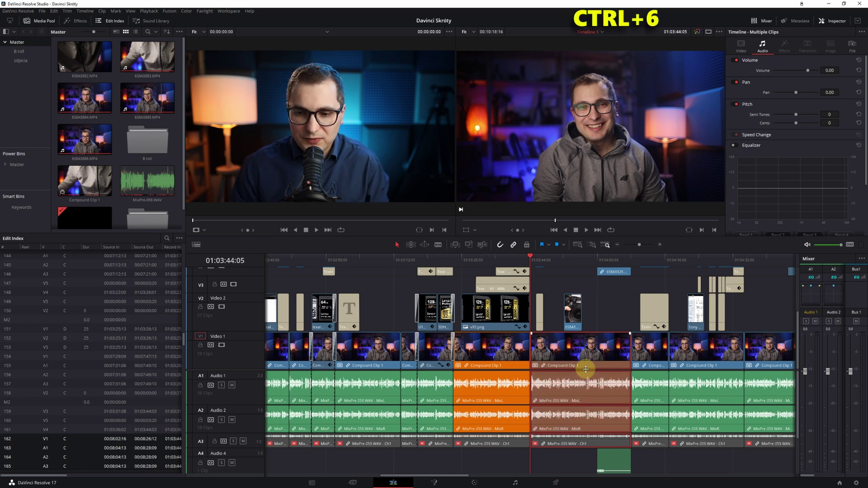
# Label the short talking-head clip lime green and the Video 2 Text+ title brown
pyautogui.click(656, 354)
pyautogui.hotkey('ctrl', '3')
pyautogui.click(654, 318)
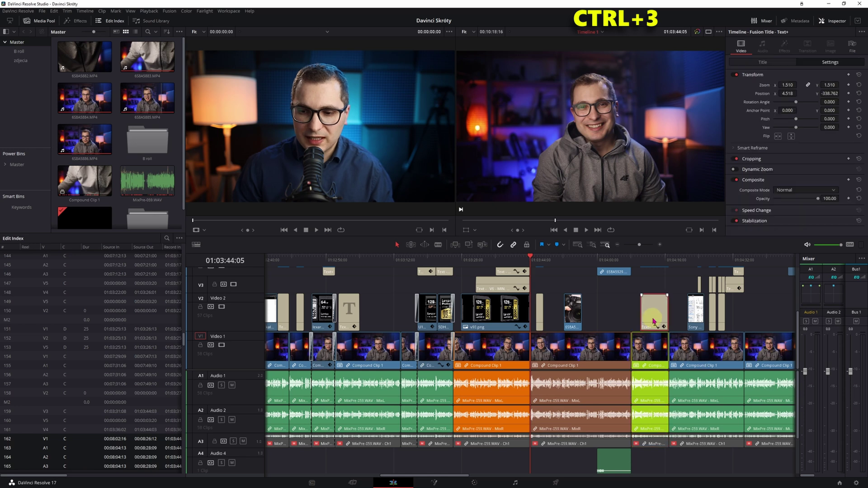
pyautogui.hotkey('ctrl', '5')
pyautogui.click(649, 325)
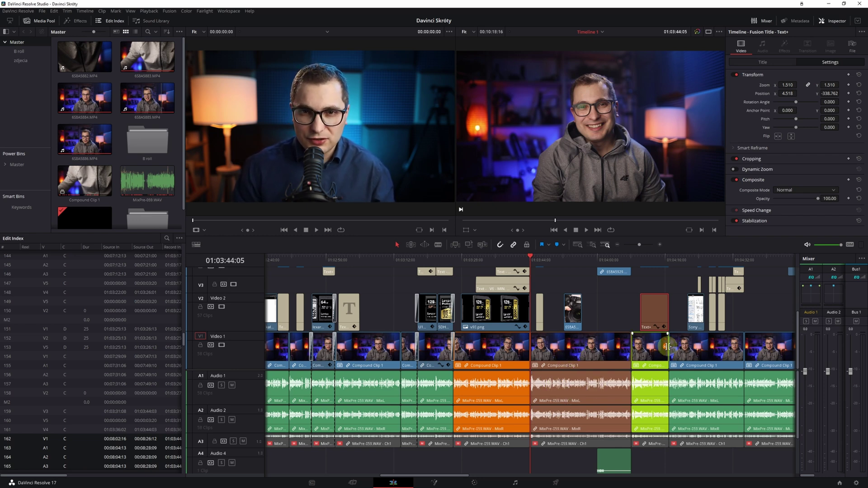
pyautogui.click(404, 301)
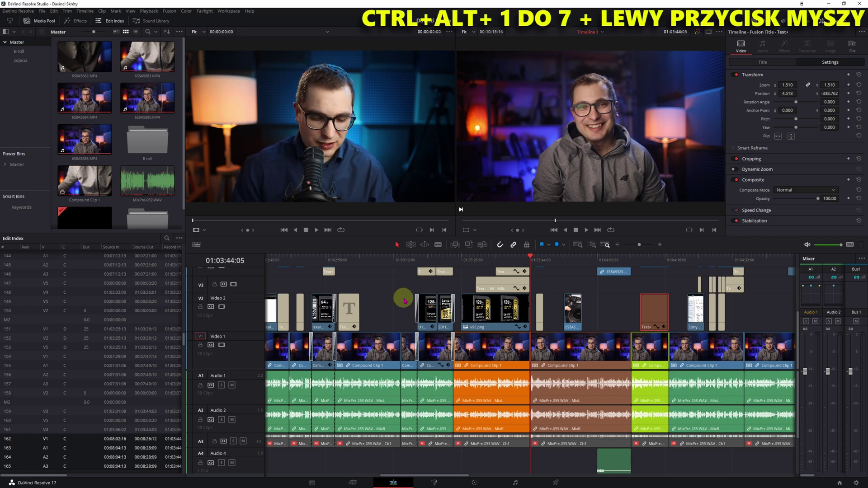
# Colour a talking-head clip, the T title and the Text - V5 - MIN clip lime green
pyautogui.click(367, 357)
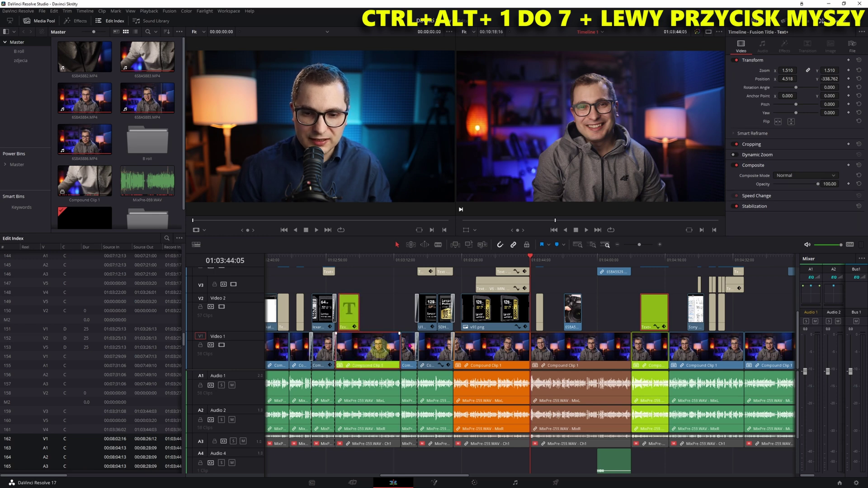
pyautogui.click(435, 308)
pyautogui.click(446, 310)
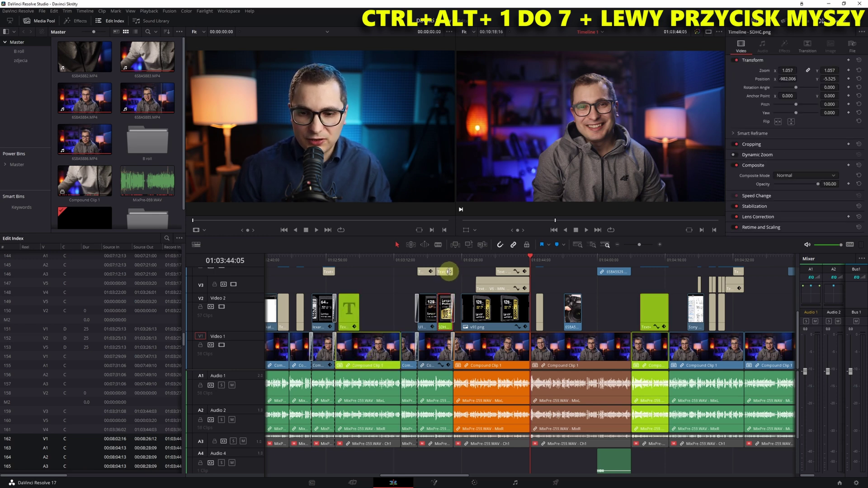
pyautogui.click(484, 285)
pyautogui.click(435, 443)
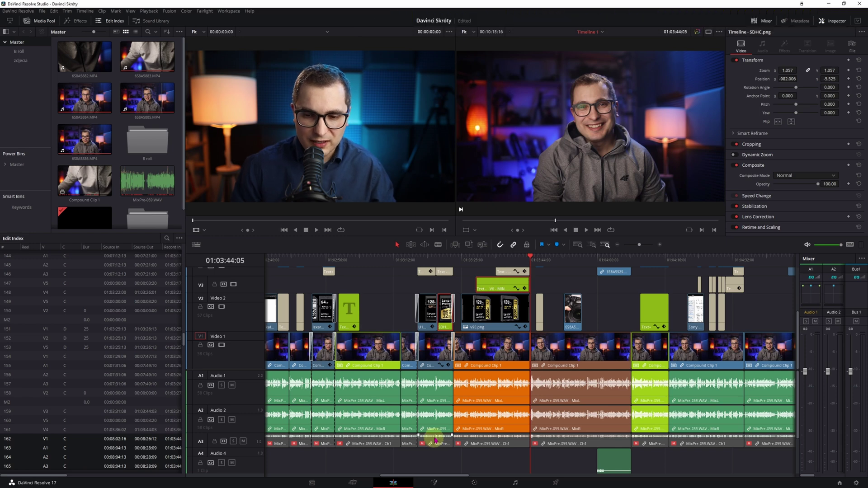
pyautogui.click(430, 304)
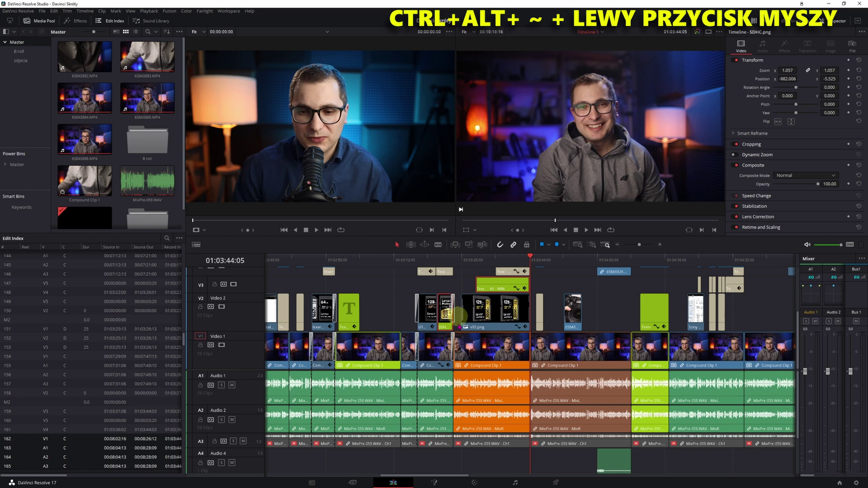
# Clear the label colour from two clips and the Text+ title
pyautogui.keyDown('ctrl'); pyautogui.keyDown('alt'); pyautogui.click(491, 341); pyautogui.keyUp('alt'); pyautogui.keyUp('ctrl')
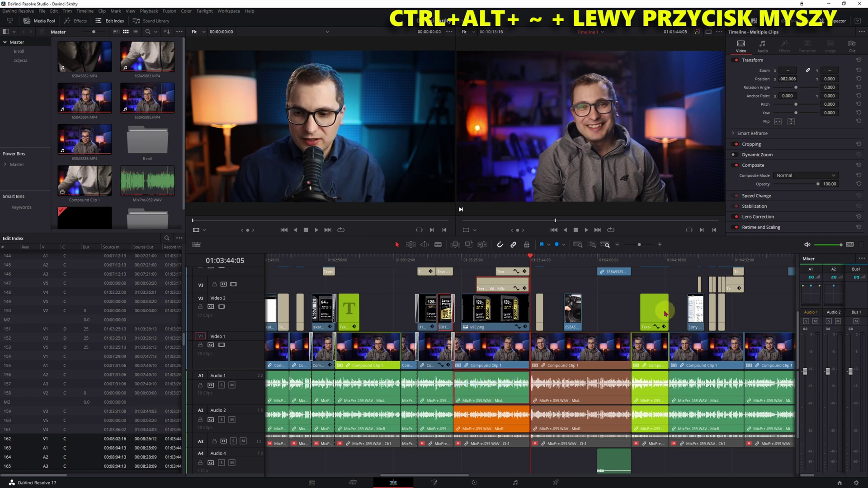
pyautogui.keyDown('ctrl'); pyautogui.keyDown('alt'); pyautogui.click(653, 348); pyautogui.keyUp('alt'); pyautogui.keyUp('ctrl')
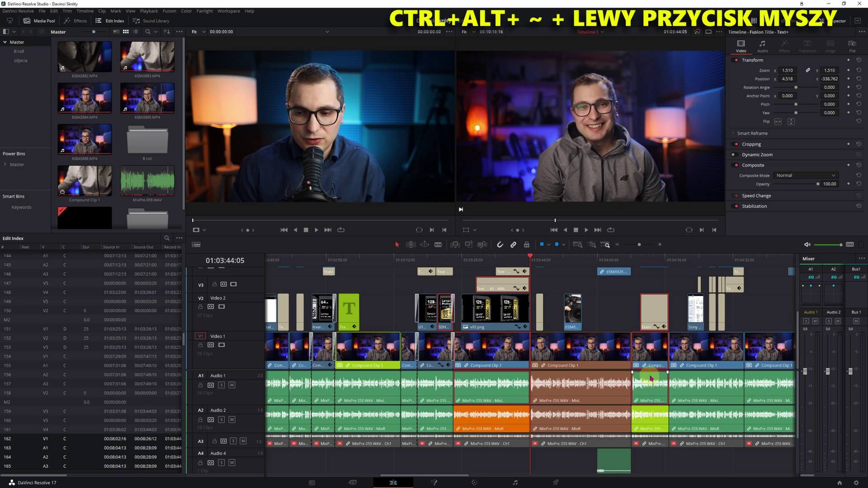
pyautogui.keyDown('ctrl'); pyautogui.keyDown('alt'); pyautogui.click(461, 337); pyautogui.keyUp('alt'); pyautogui.keyUp('ctrl')
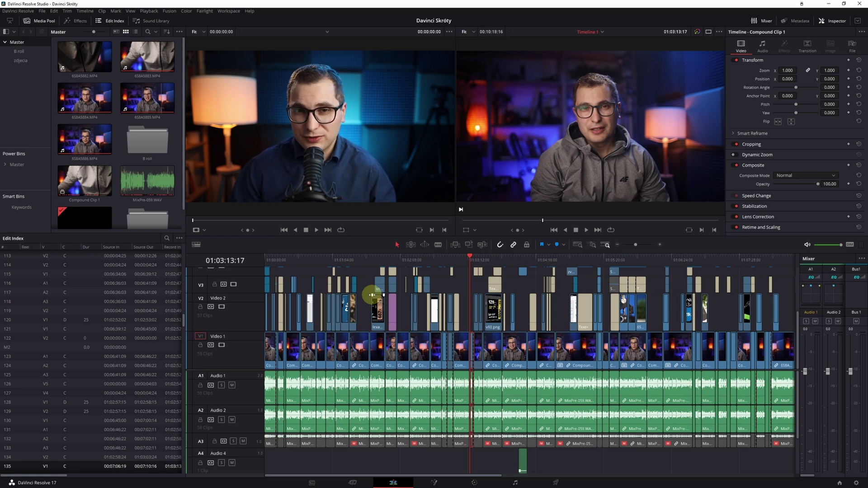
# Position the playhead on the previous edit point
pyautogui.click(349, 261)
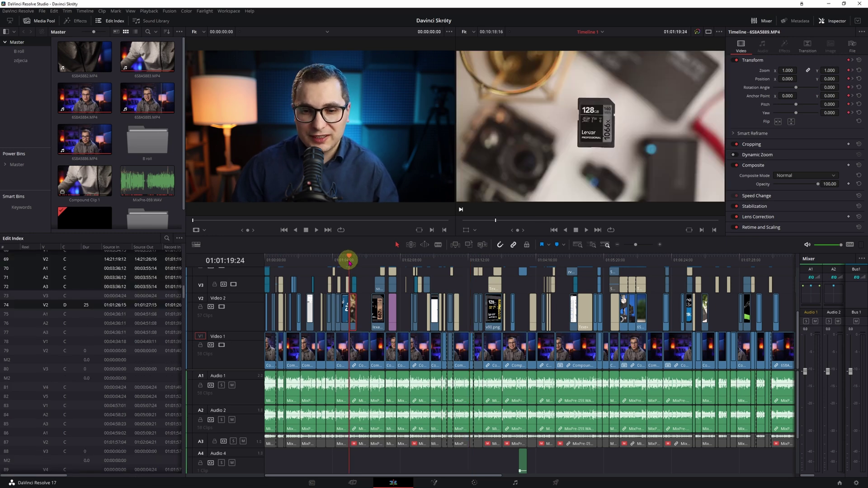
pyautogui.click(368, 261)
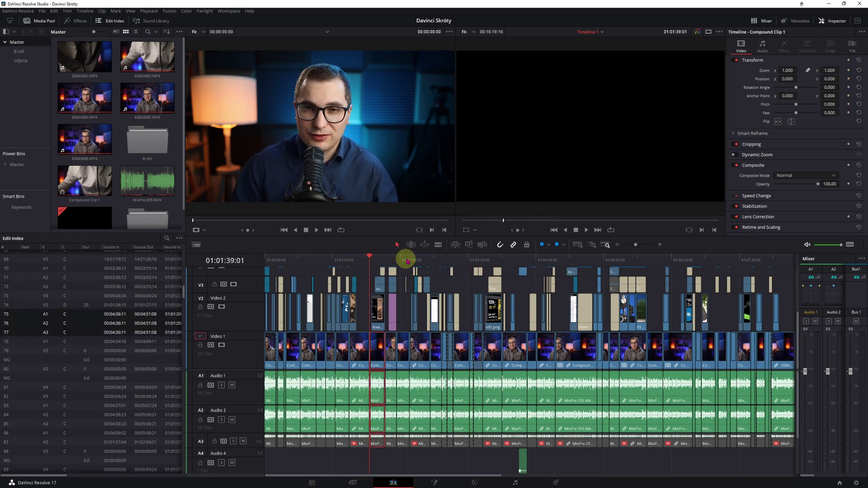
pyautogui.press('Up')
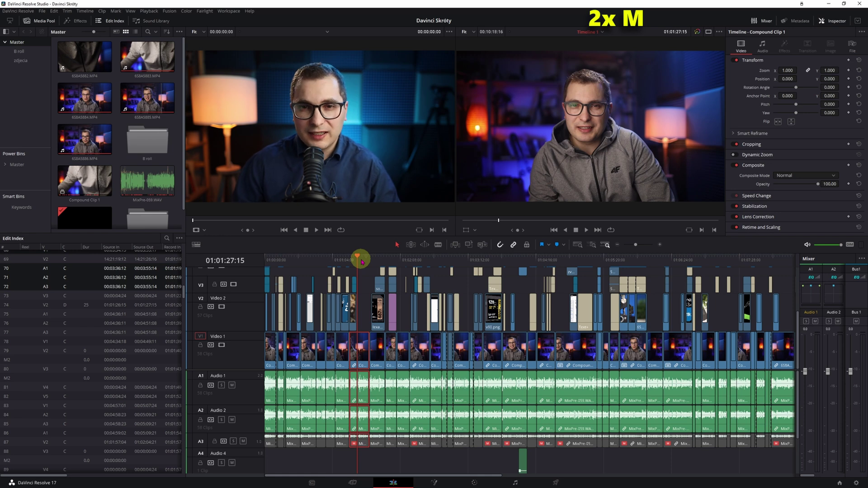
# Add a marker named 'Jakiego typu karty sd dostepne sa na rynku?' and go to the Deliver page
pyautogui.press('m')
pyautogui.press('m')
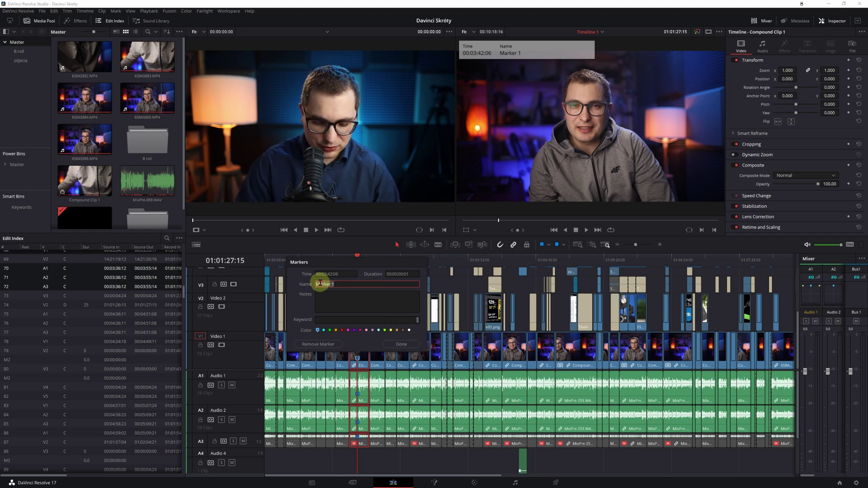
pyautogui.hotkey('ctrl', 'a')
pyautogui.press('BackSpace')
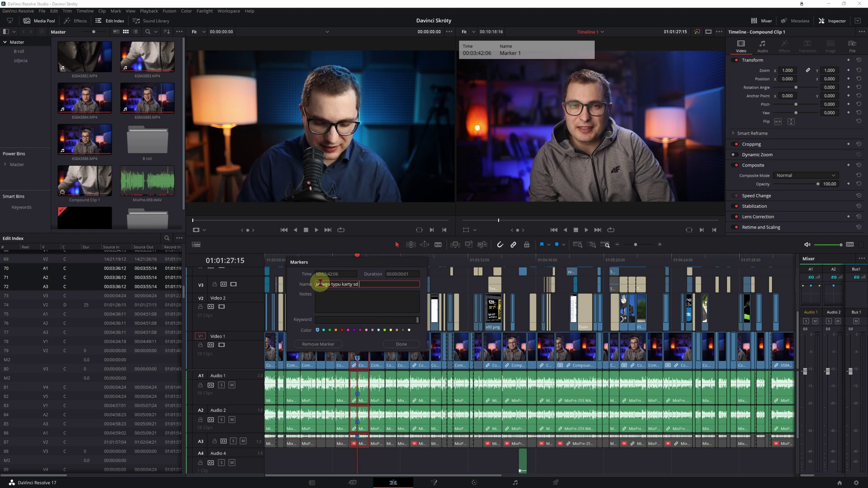
pyautogui.write('dostepne sa n')
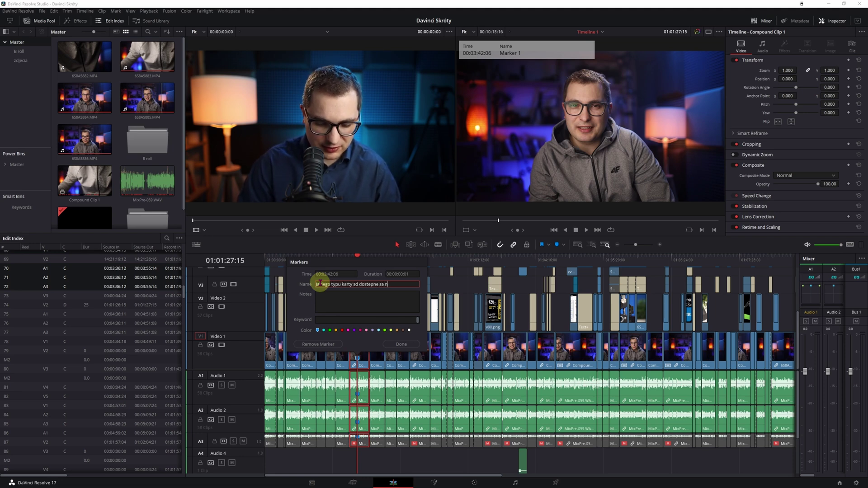
pyautogui.write('a rynku?')
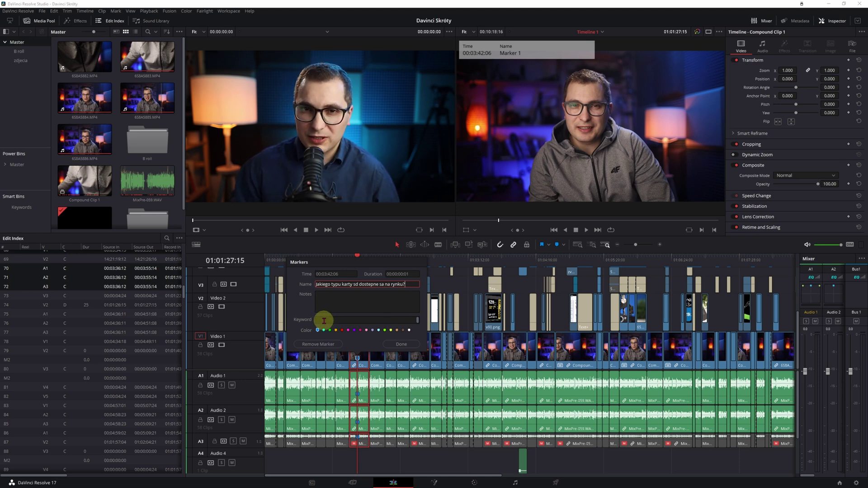
pyautogui.click(402, 344)
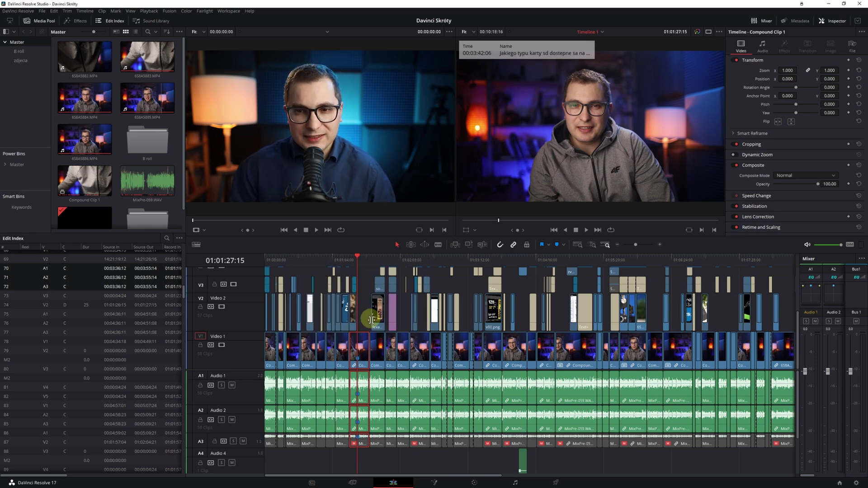
pyautogui.click(556, 483)
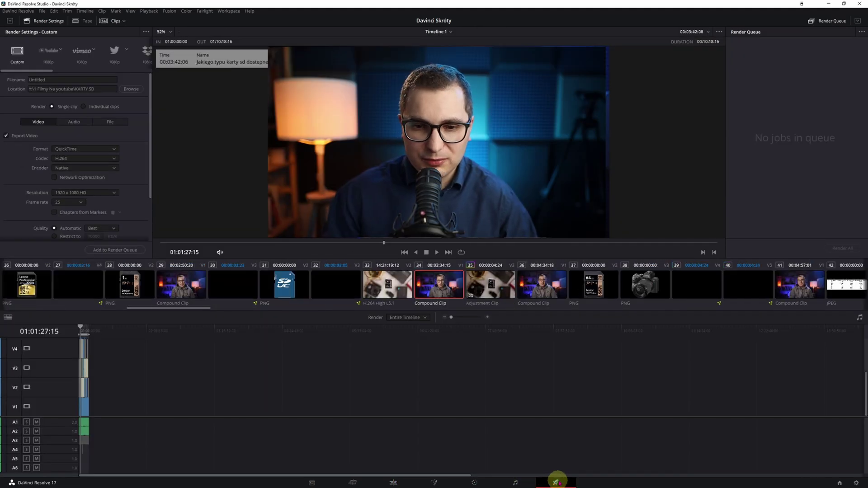
# Enable Chapters from Markers in Render Settings, keeping Blue as the marker colour
pyautogui.scroll(-3, 41, 177)
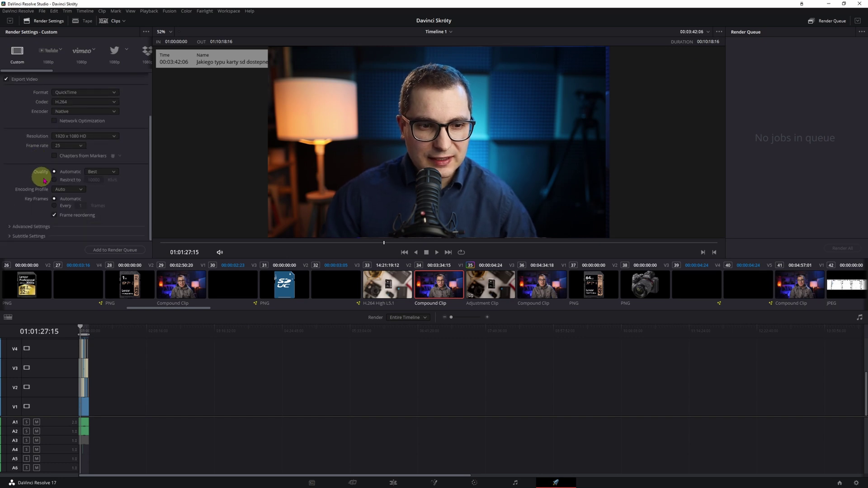
pyautogui.click(55, 156)
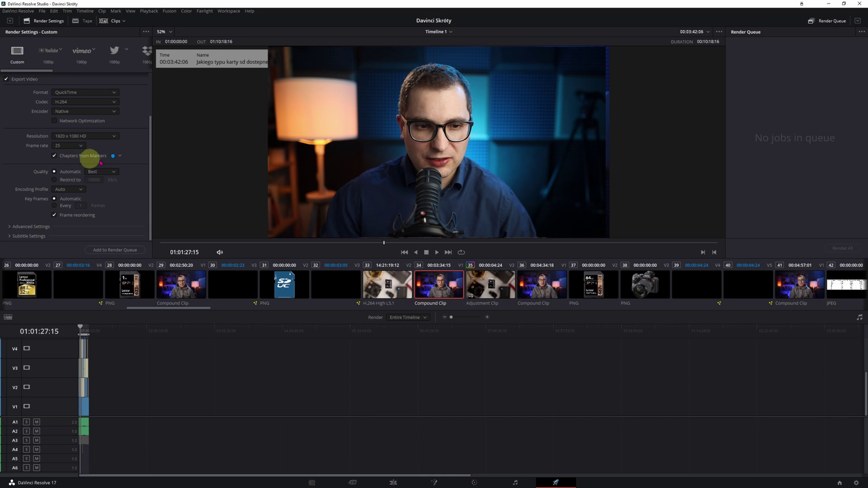
pyautogui.click(119, 155)
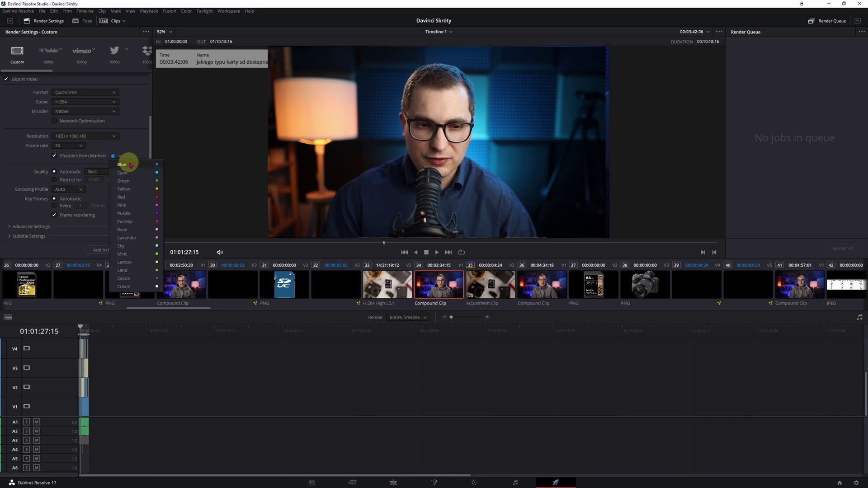
pyautogui.click(130, 165)
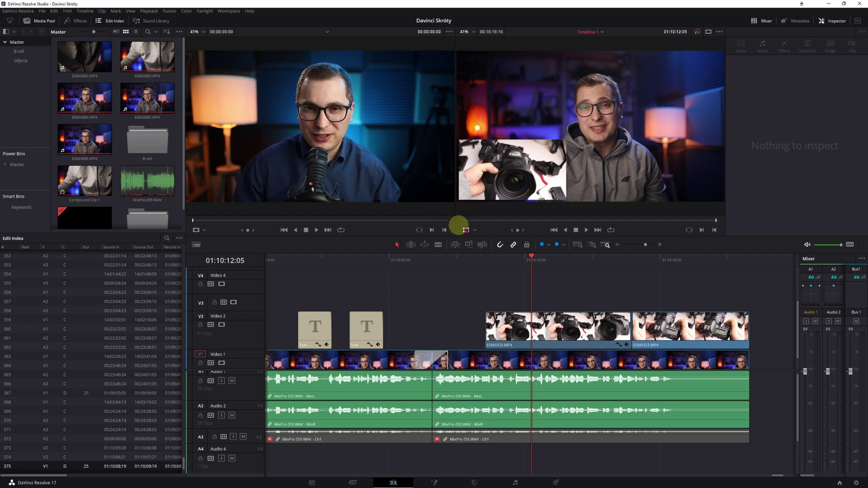
# Copy the first camera clip's transform and paste its attributes onto the second camera clip
pyautogui.click(580, 329)
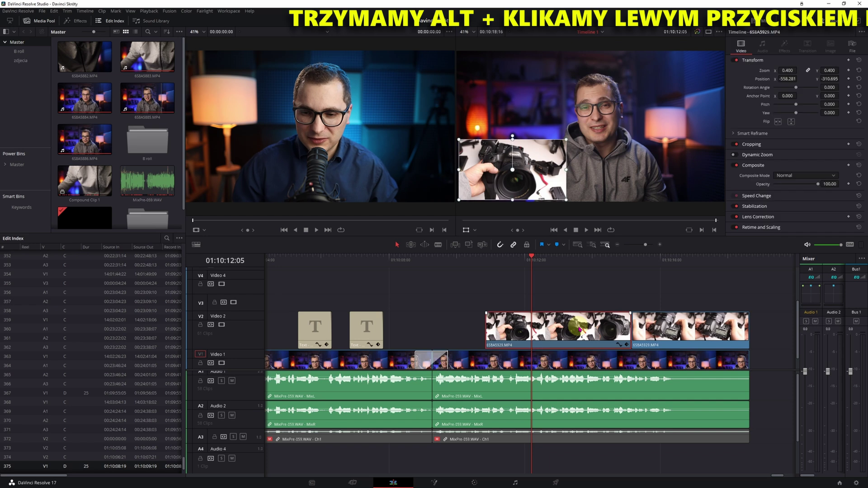
pyautogui.hotkey('ctrl', 'c')
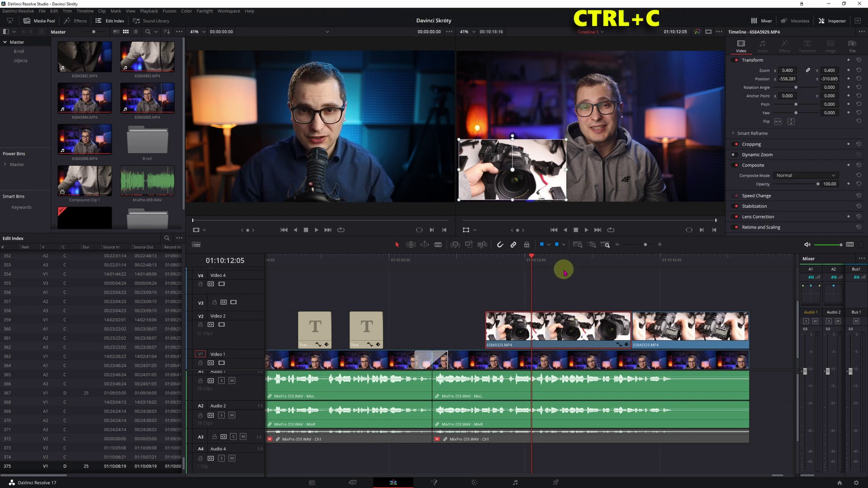
pyautogui.keyDown('alt'); pyautogui.click(672, 338); pyautogui.keyUp('alt')
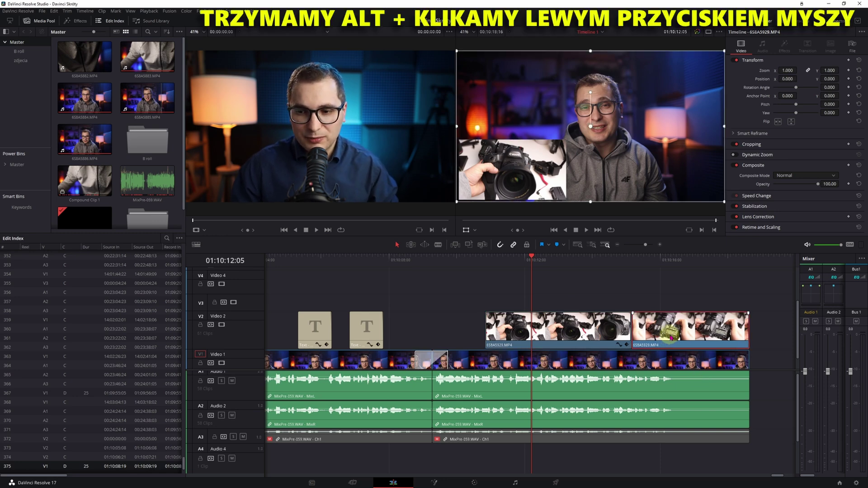
pyautogui.click(687, 259)
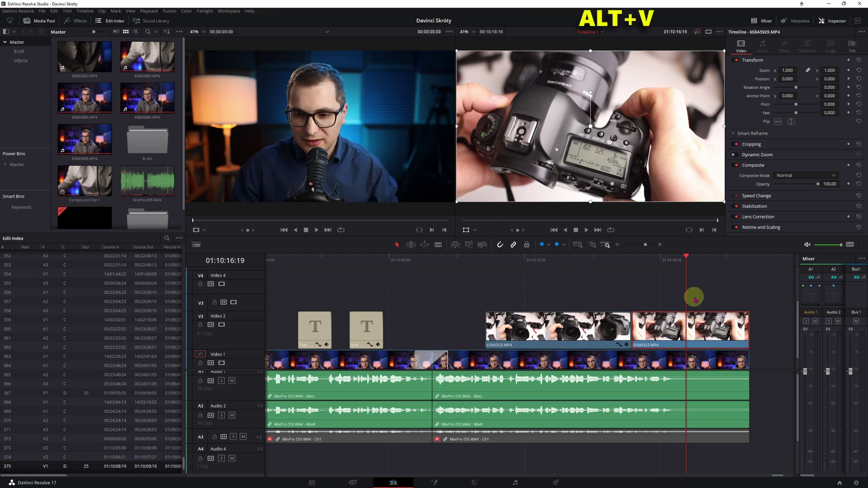
pyautogui.hotkey('alt', 'v')
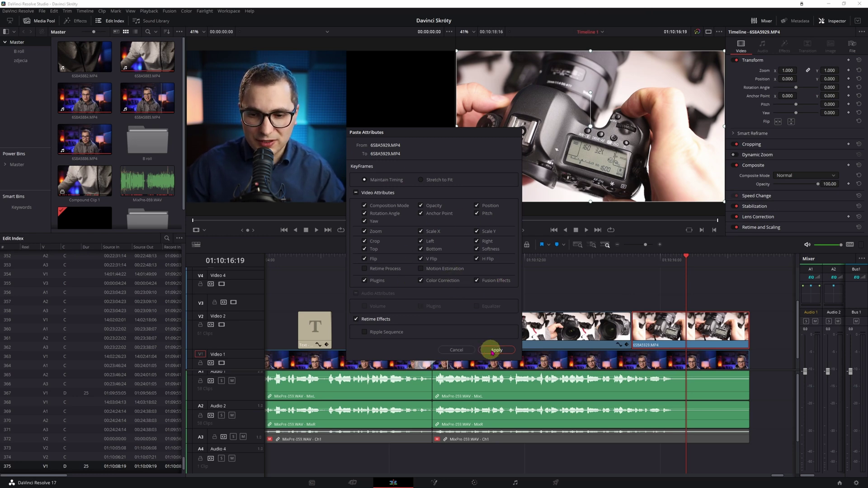
pyautogui.click(493, 351)
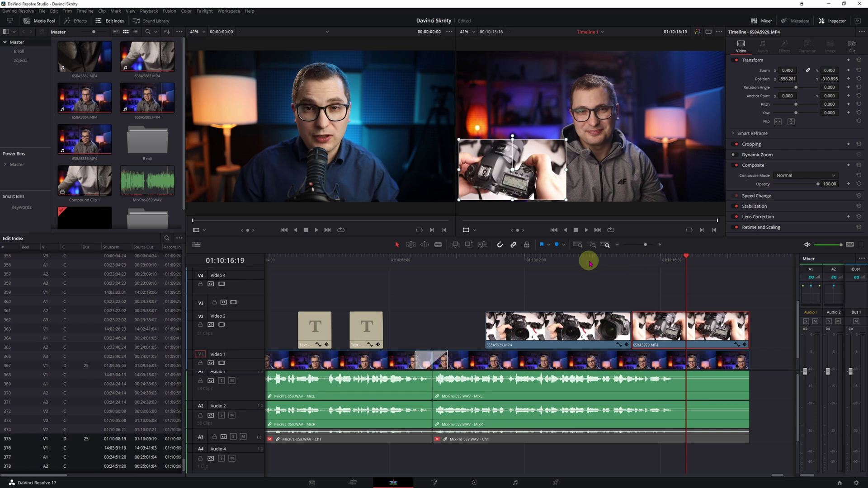
# Scrub the timeline to confirm the picture-in-picture, returning near the TYP KARTY title
pyautogui.click(590, 263)
pyautogui.click(601, 261)
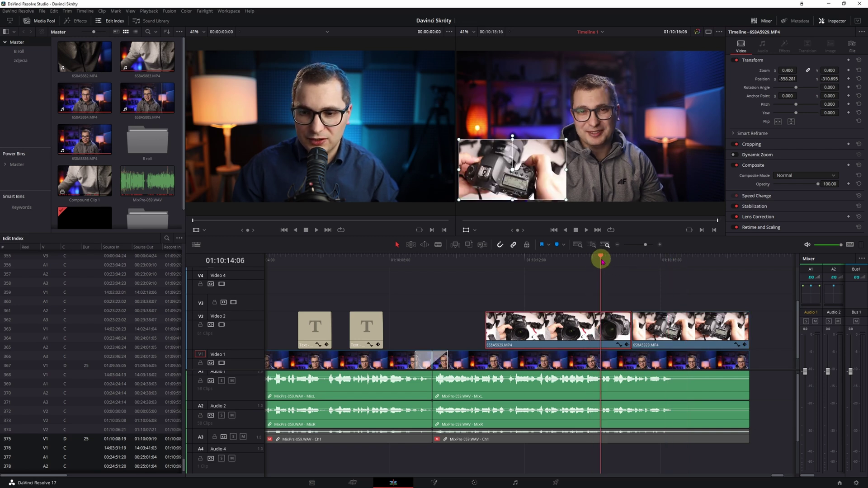
pyautogui.click(677, 264)
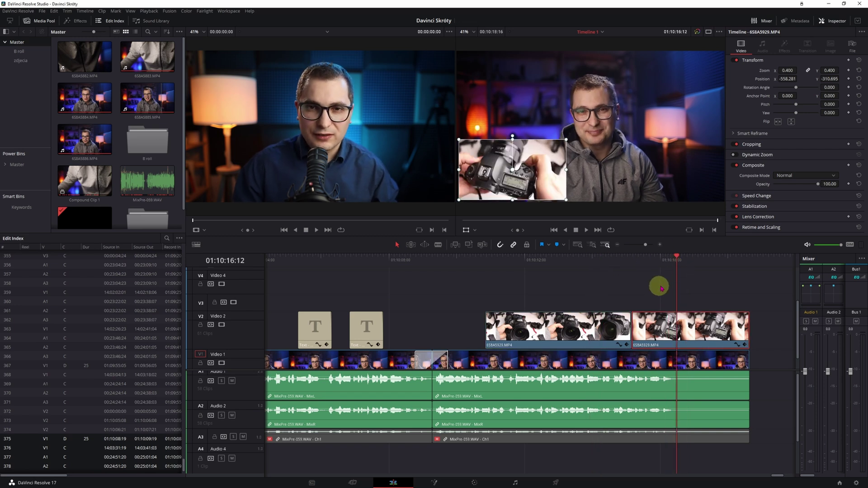
pyautogui.click(312, 262)
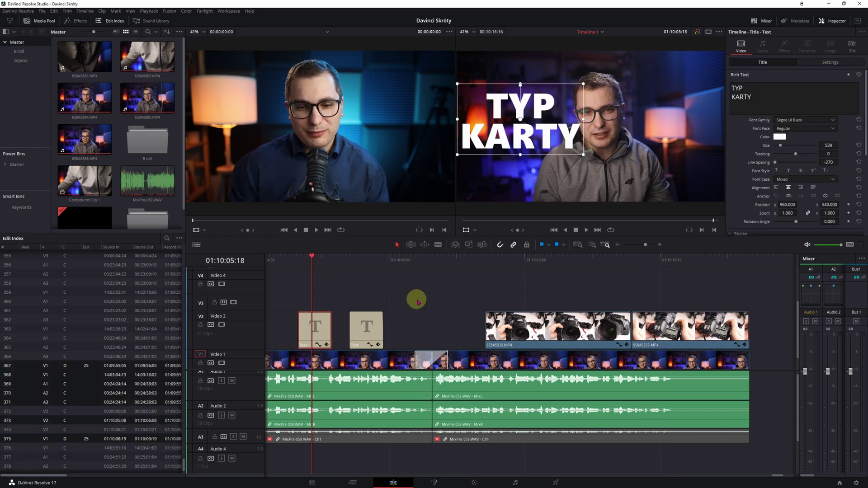
pyautogui.click(316, 261)
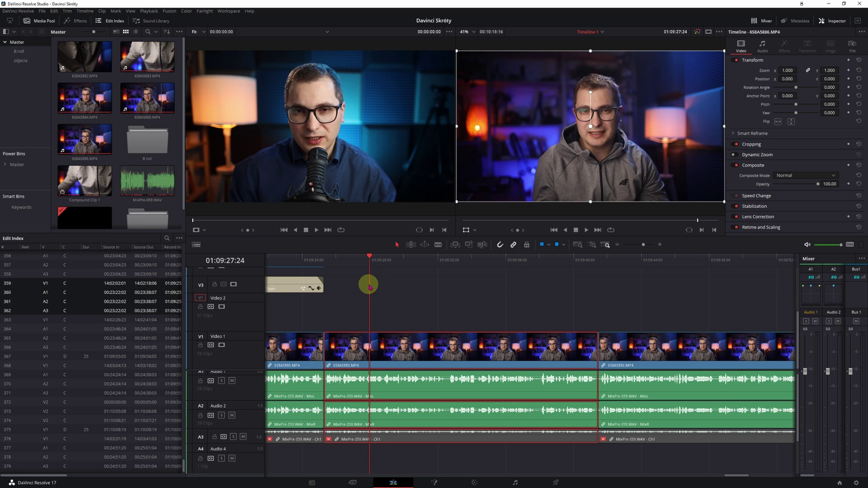
# Ripple-trim the talking-head clip's start to the playhead, then from 01:09:37:08 to the next cut
pyautogui.click(354, 257)
pyautogui.press('space')
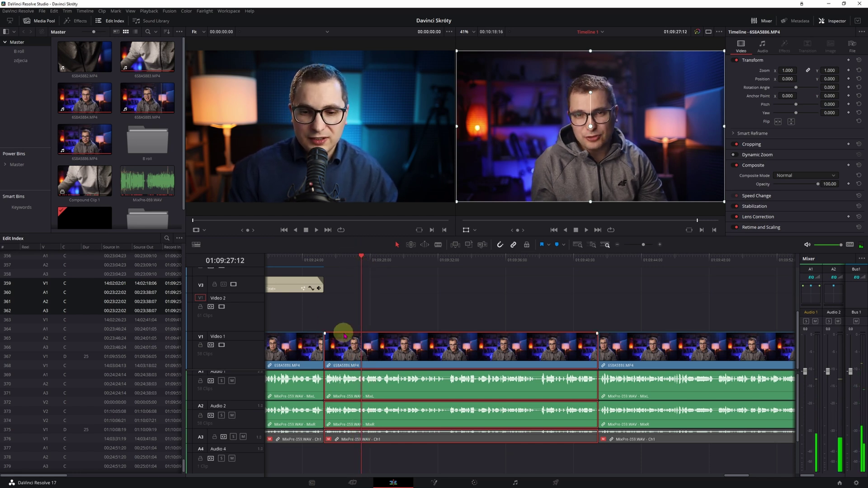
pyautogui.press('q')
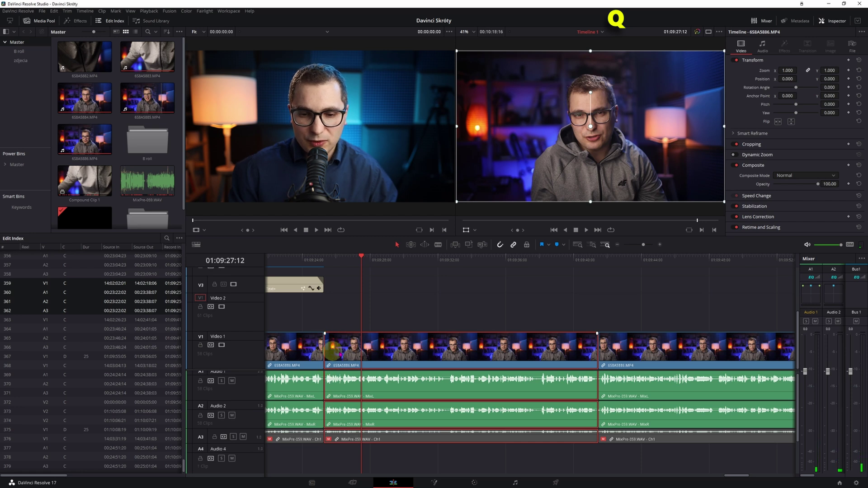
pyautogui.hotkey('ctrl', 'shift', '[')
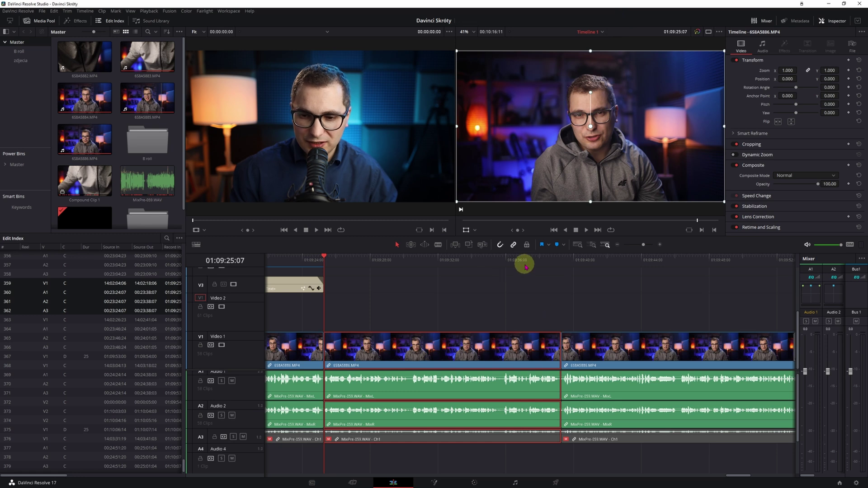
pyautogui.moveTo(524, 262); pyautogui.dragTo(529, 267)
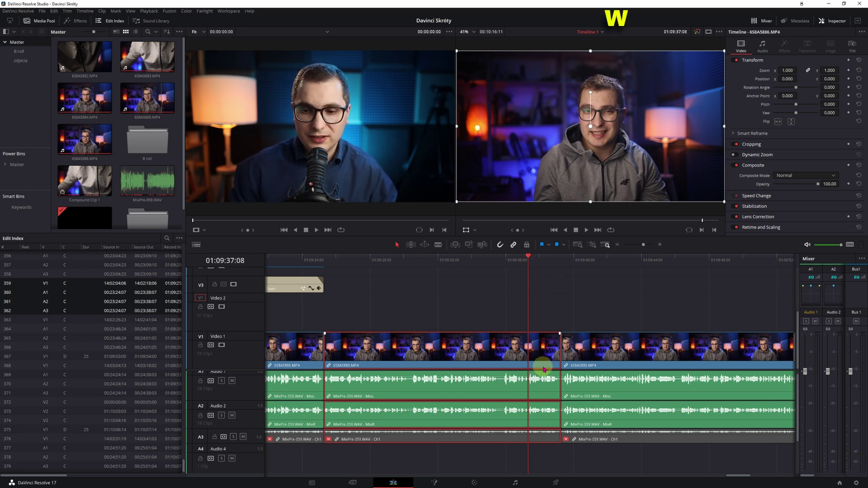
pyautogui.press('w')
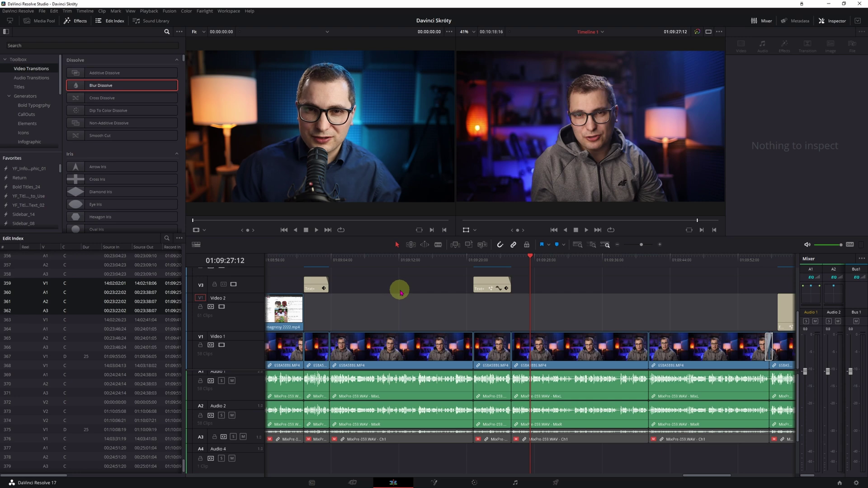
# Set Blur Dissolve from Video Transitions as standard and select the V1 clips around the playhead
pyautogui.hotkey('shift', 'x')
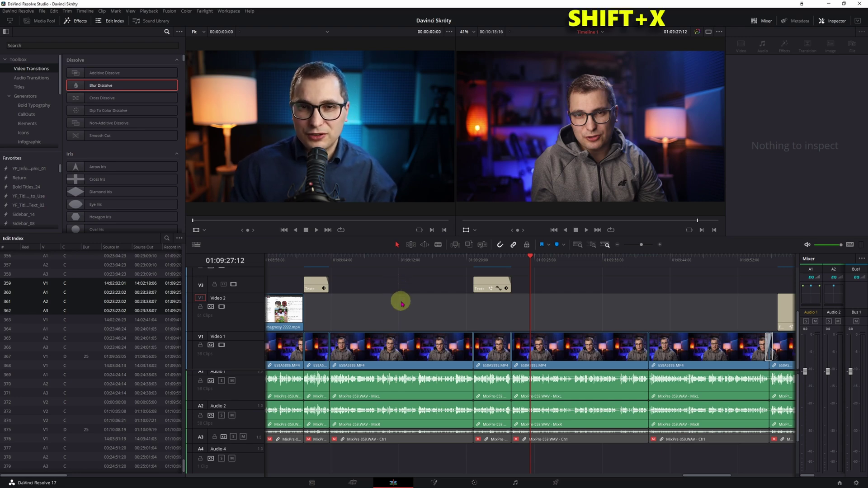
pyautogui.moveTo(108, 89)
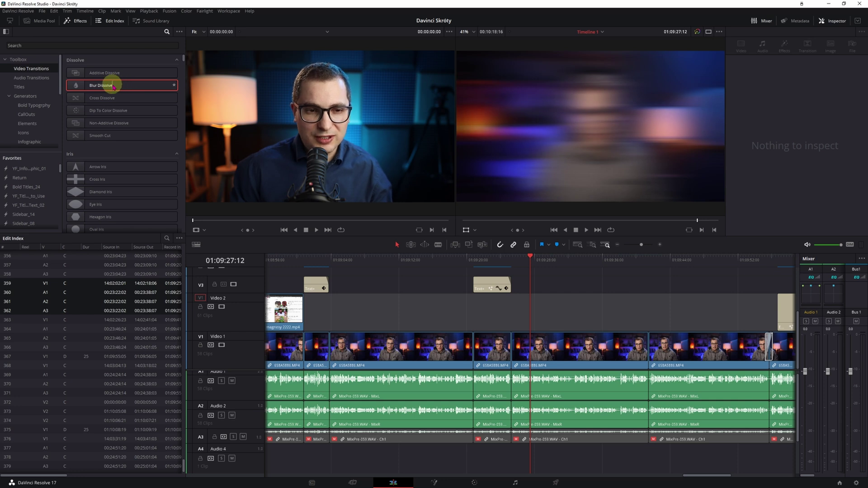
pyautogui.rightClick(113, 87)
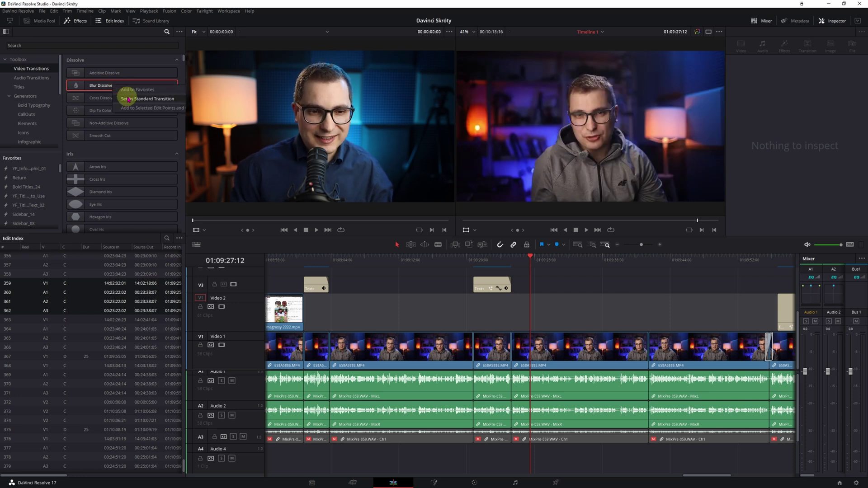
pyautogui.click(129, 98)
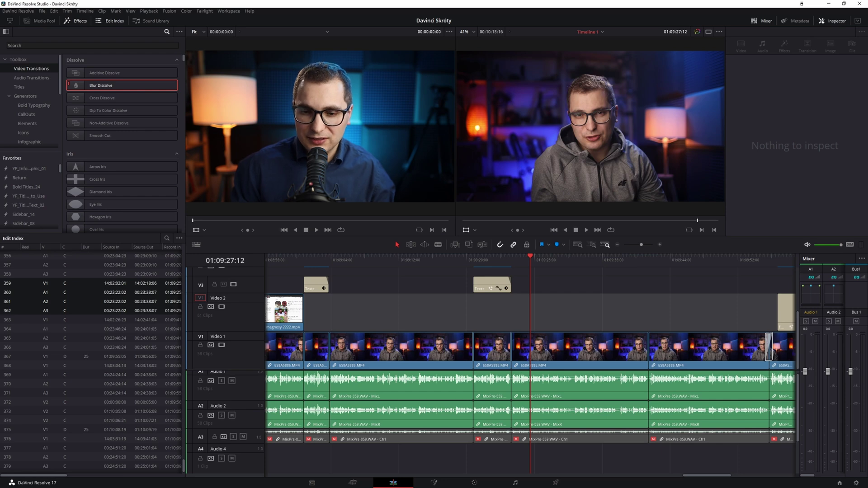
pyautogui.moveTo(368, 312)
pyautogui.mouseDown()
pyautogui.moveTo(512, 351)
pyautogui.moveTo(713, 357)
pyautogui.mouseUp()
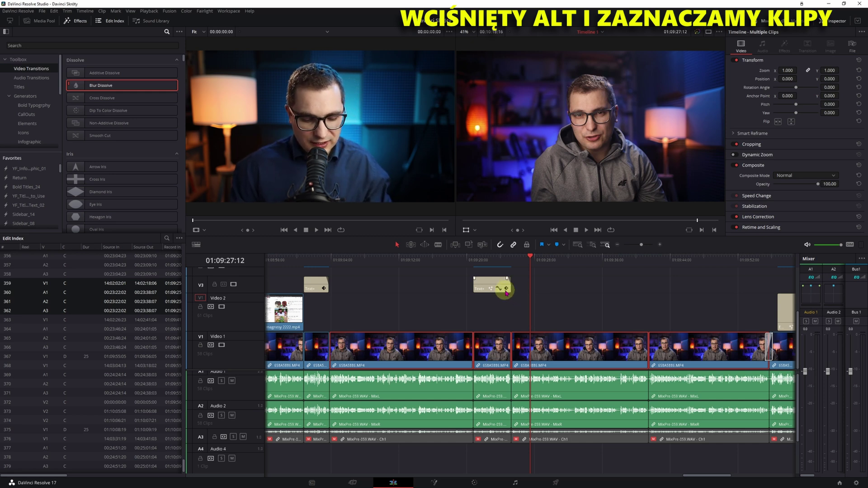
# Add Blur Dissolve at the selected cuts, then select clips after and before the playhead
pyautogui.hotkey('shift', 'x')
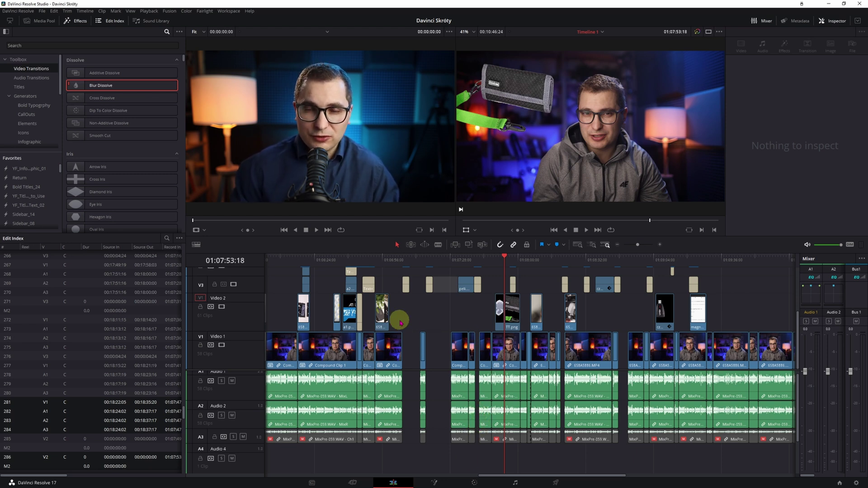
pyautogui.press('Escape')
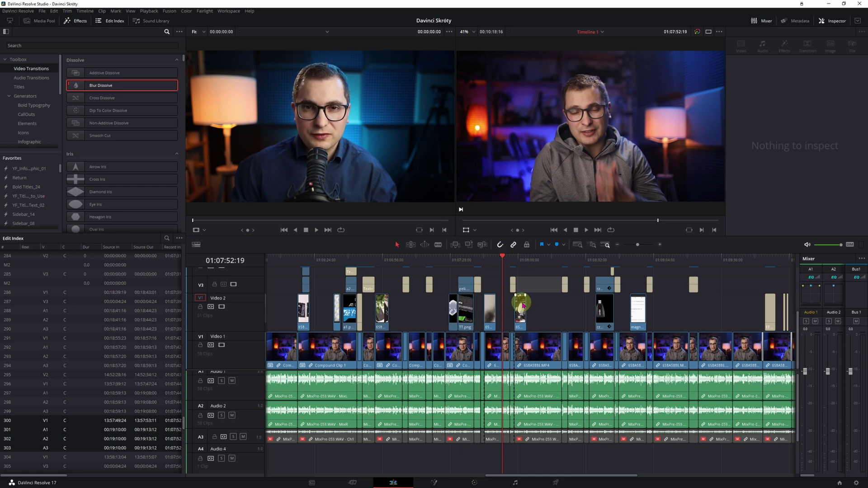
pyautogui.hotkey('alt', 'y')
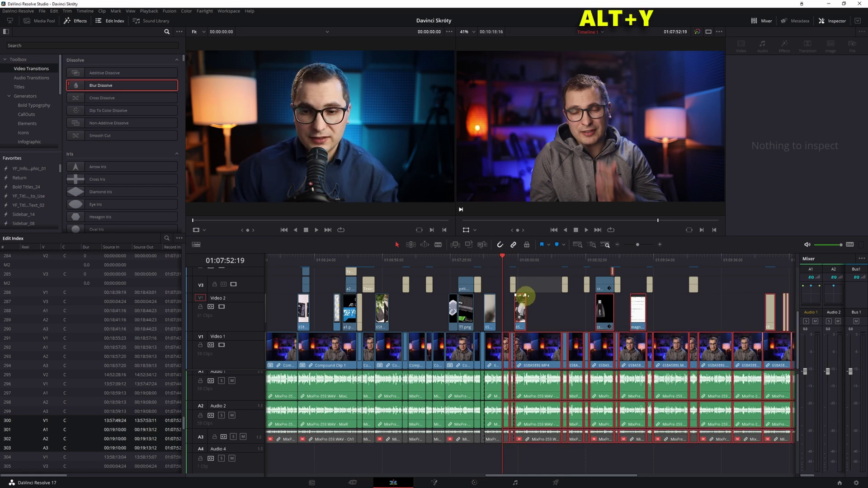
pyautogui.click(536, 296)
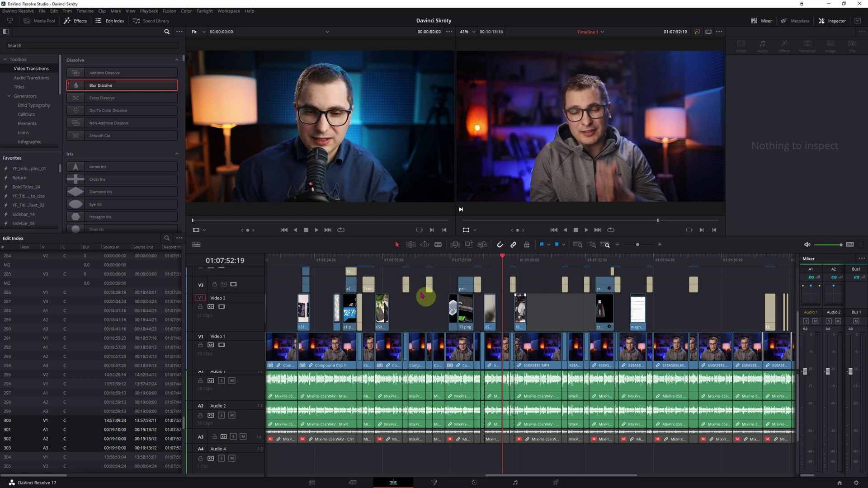
pyautogui.click(428, 308)
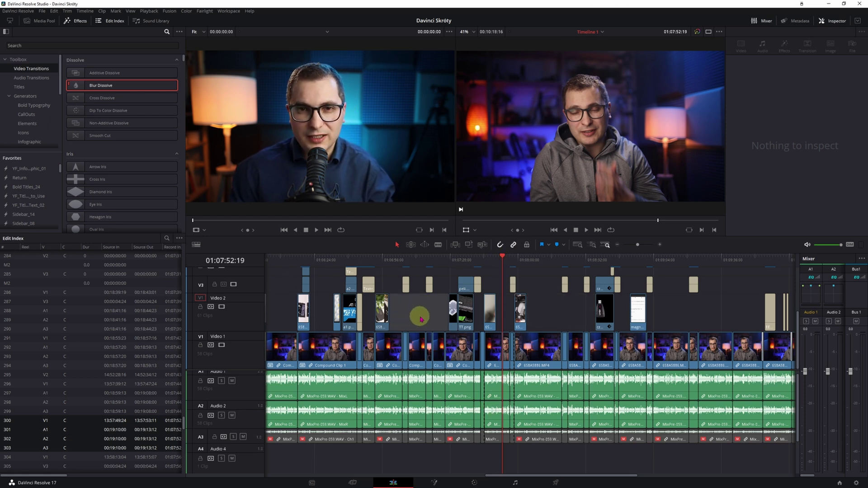
pyautogui.hotkey('shift', 'y')
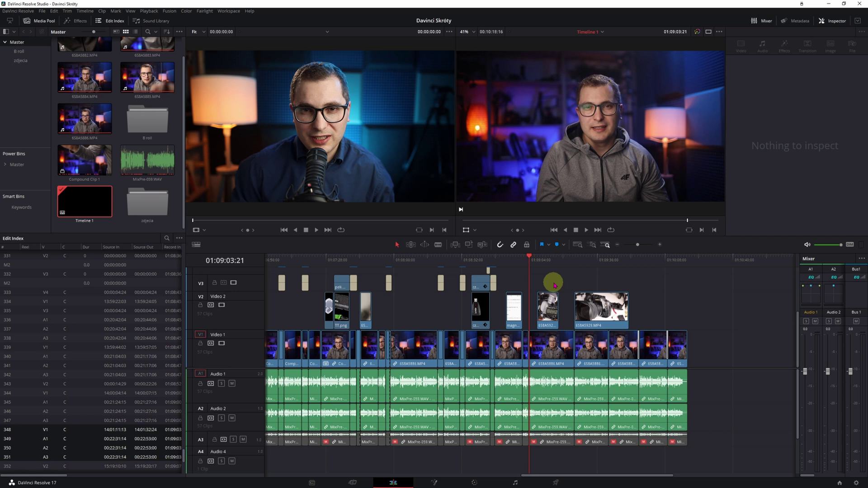
# Select every clip after the playhead and combine them into Compound Clip 2
pyautogui.hotkey('alt', 'y')
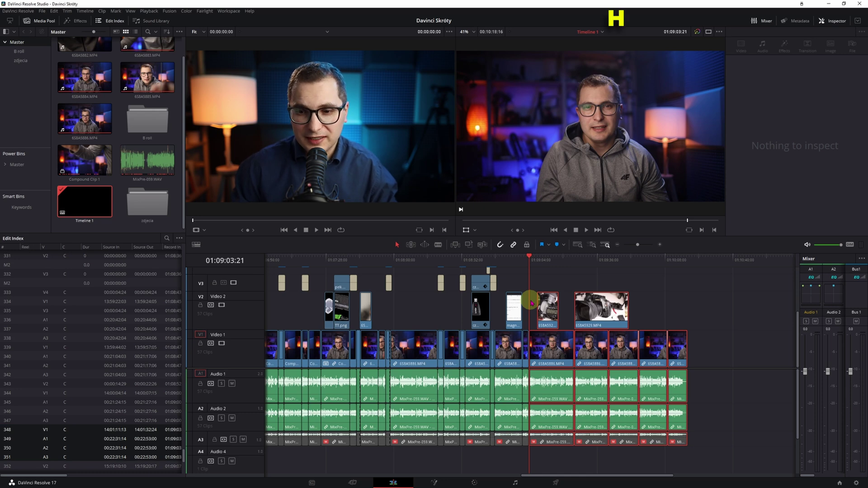
pyautogui.hotkey('alt', 'h')
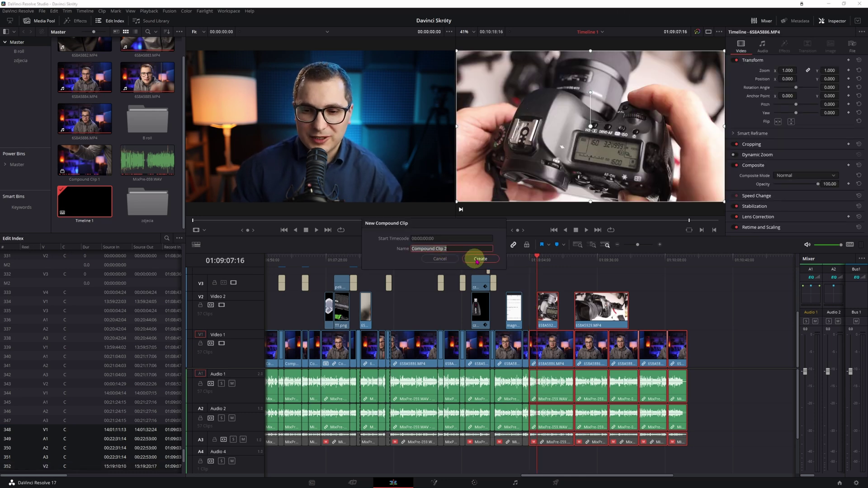
pyautogui.click(446, 248)
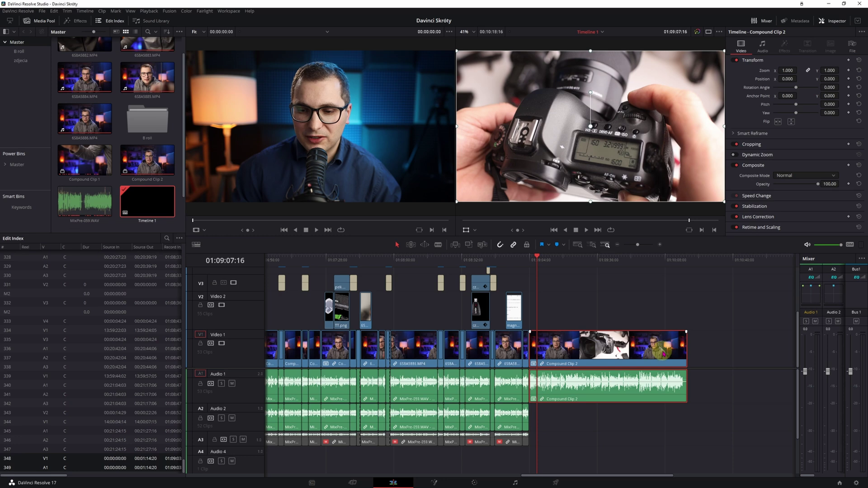
# Inside Compound Clip 2, move the Video 2 camera clip later, shorten it, save, and return to Timeline 1
pyautogui.moveTo(563, 260)
pyautogui.mouseDown()
pyautogui.moveTo(599, 262)
pyautogui.moveTo(572, 262)
pyautogui.mouseUp()
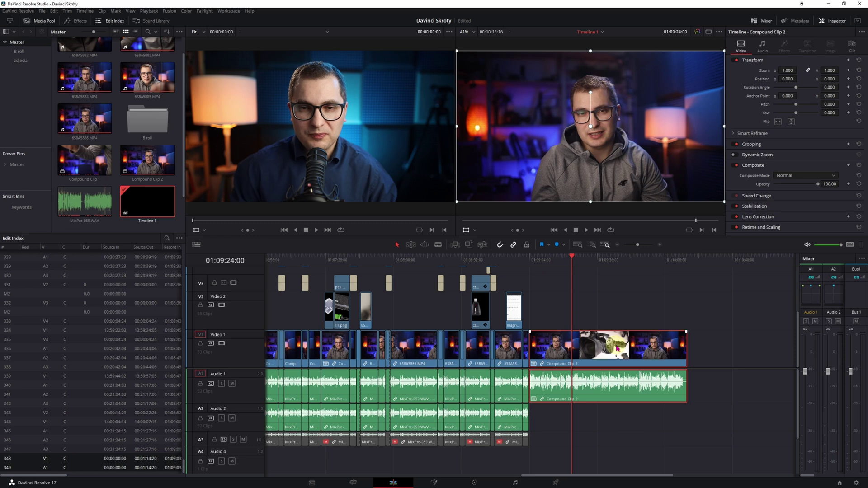
pyautogui.doubleClick(616, 345)
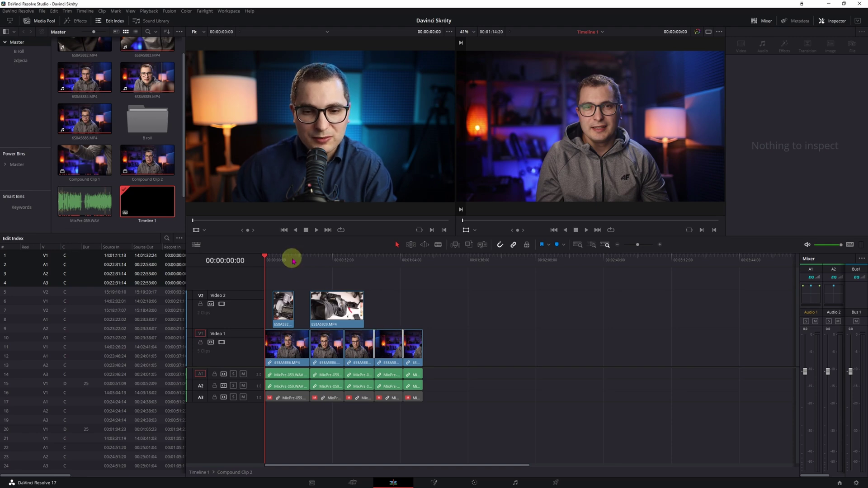
pyautogui.click(345, 259)
pyautogui.moveTo(328, 313); pyautogui.dragTo(361, 312)
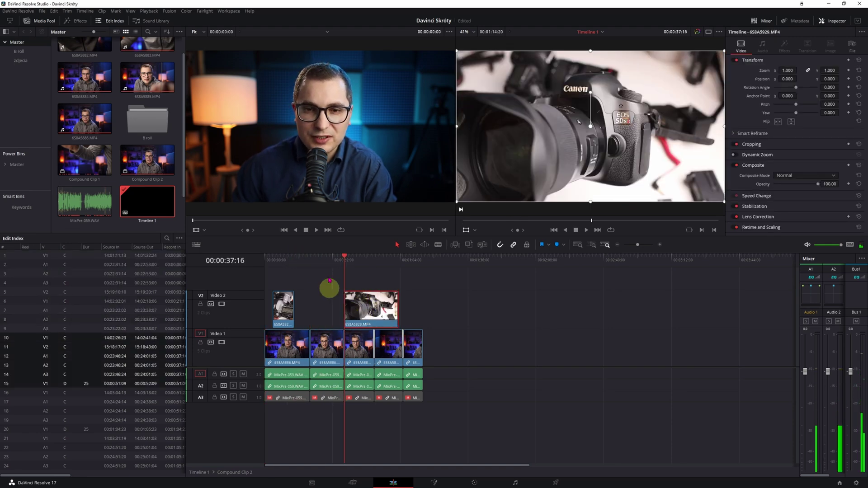
pyautogui.moveTo(399, 307); pyautogui.dragTo(376, 304)
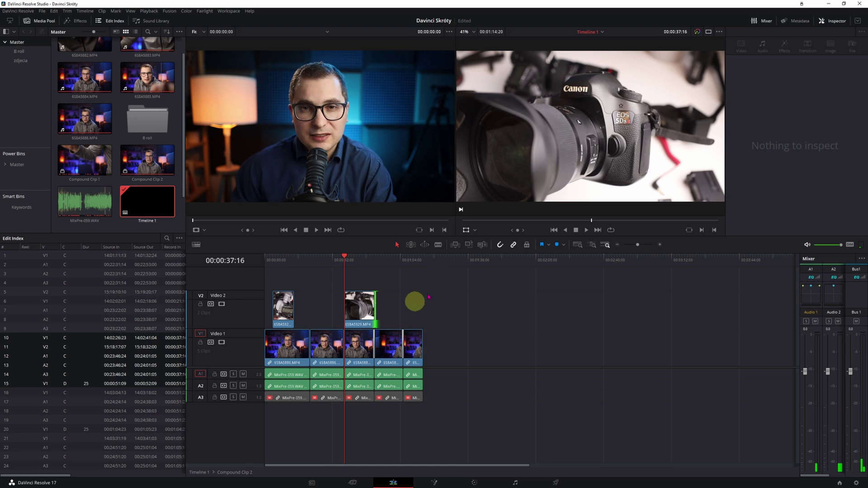
pyautogui.hotkey('ctrl', 's')
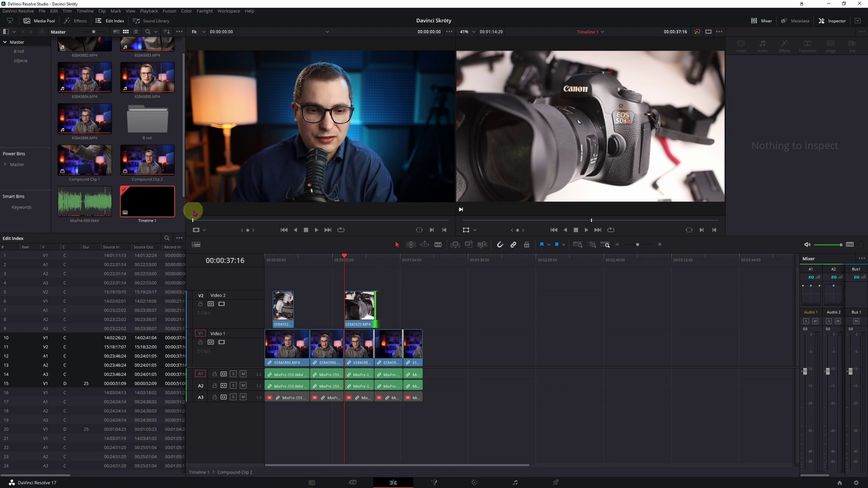
pyautogui.doubleClick(147, 202)
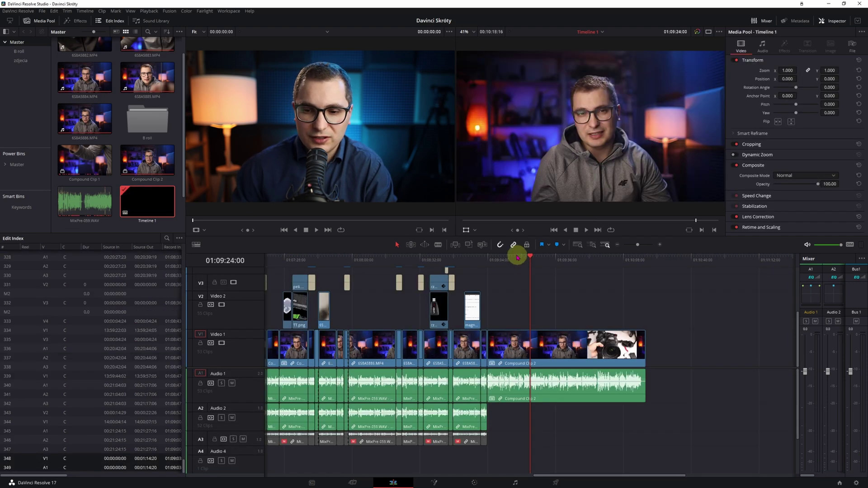
# Undo the Compound Clip 2 merge and jump the playhead across edit points
pyautogui.hotkey('ctrl', 'z')
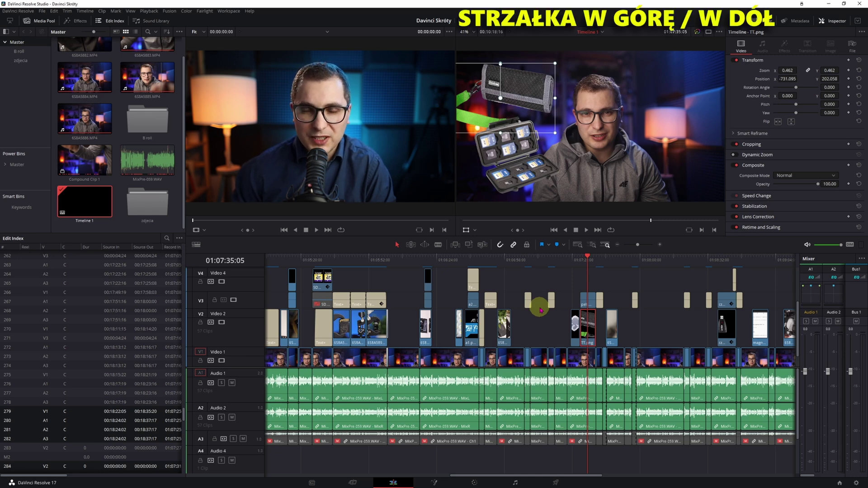
pyautogui.press('Down')
pyautogui.press('Down')
pyautogui.press('Down')
pyautogui.press('Down')
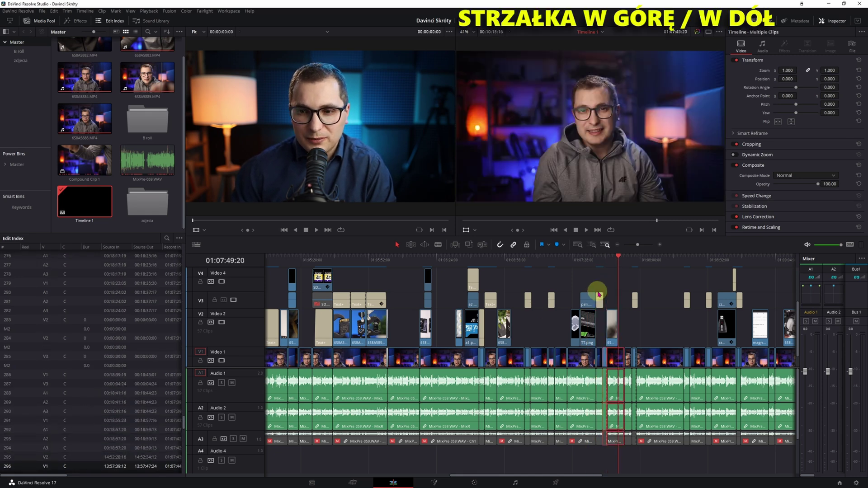
pyautogui.press('Down')
pyautogui.press('Down')
pyautogui.press('Down')
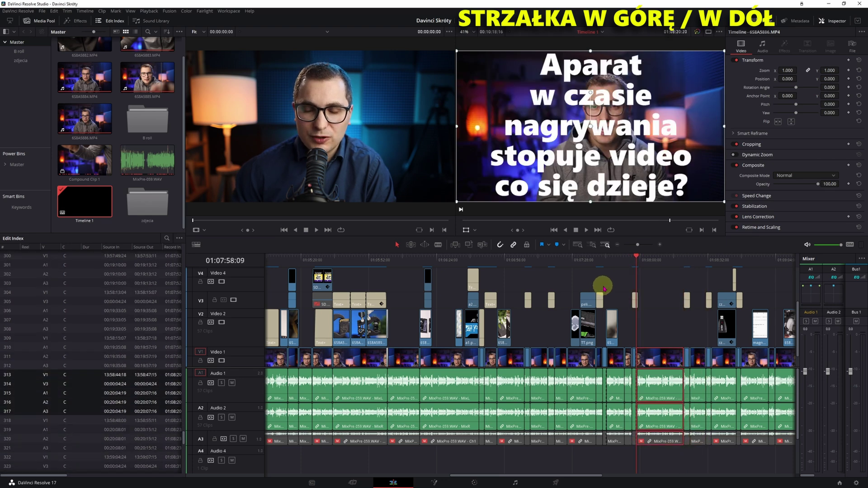
pyautogui.press('Up')
pyautogui.press('Up')
pyautogui.press('Up')
pyautogui.press('Up')
pyautogui.press('Up')
pyautogui.press('Up')
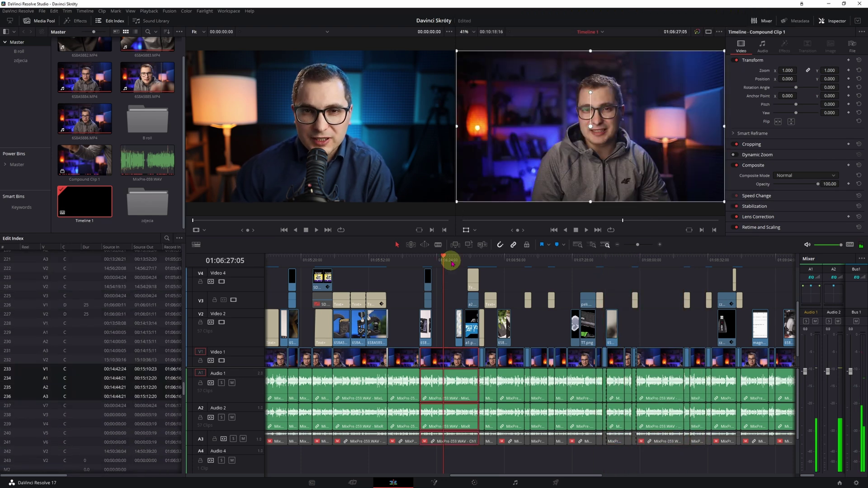
# Step the playhead forward three single frames
pyautogui.press('Right')
pyautogui.press('Right')
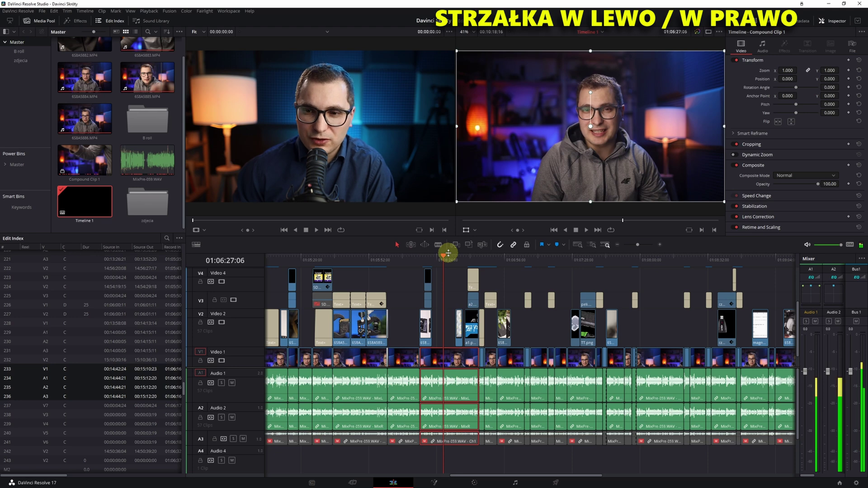
pyautogui.press('Right')
pyautogui.press('Right')
pyautogui.press('Right')
pyautogui.press('Right')
pyautogui.press('Right')
pyautogui.press('Right')
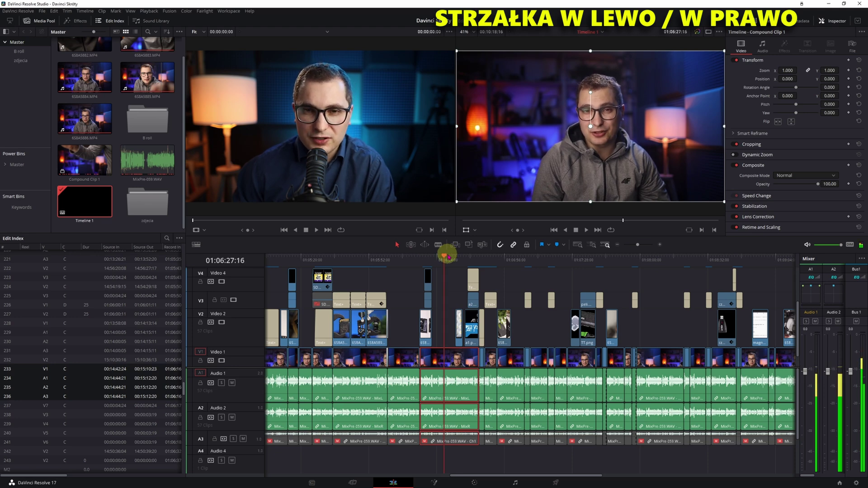
pyautogui.press('Right')
pyautogui.press('Right')
pyautogui.press('Right')
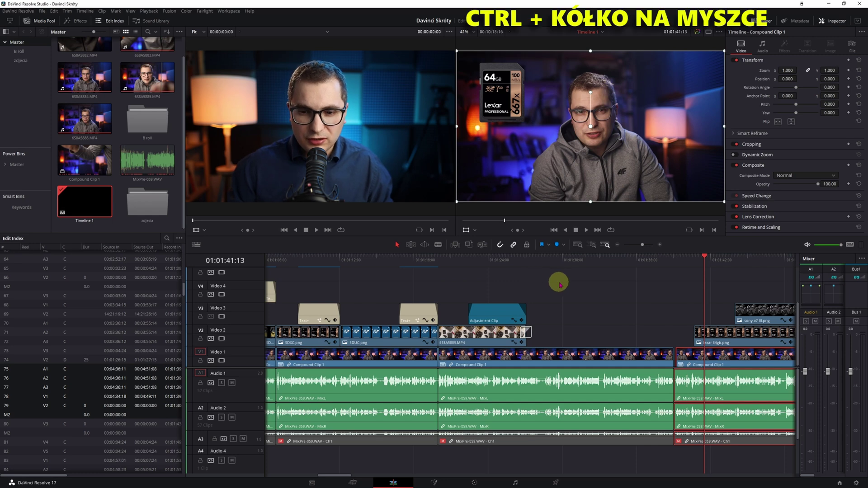
# Pan the timeline sideways across the edit
pyautogui.hscroll(-5, 558, 284)
pyautogui.hscroll(2, 559, 280)
pyautogui.hscroll(2, 557, 278)
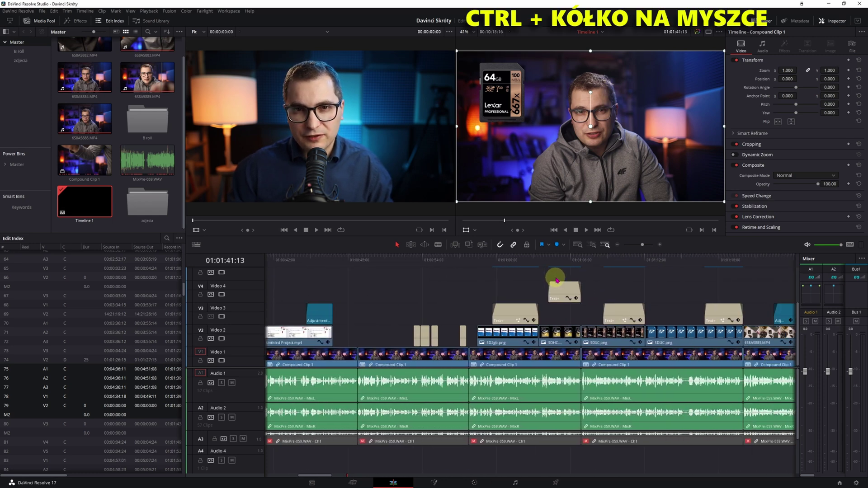
pyautogui.hscroll(2, 557, 277)
pyautogui.hscroll(2, 556, 276)
pyautogui.hscroll(2, 556, 276)
pyautogui.hscroll(1, 556, 278)
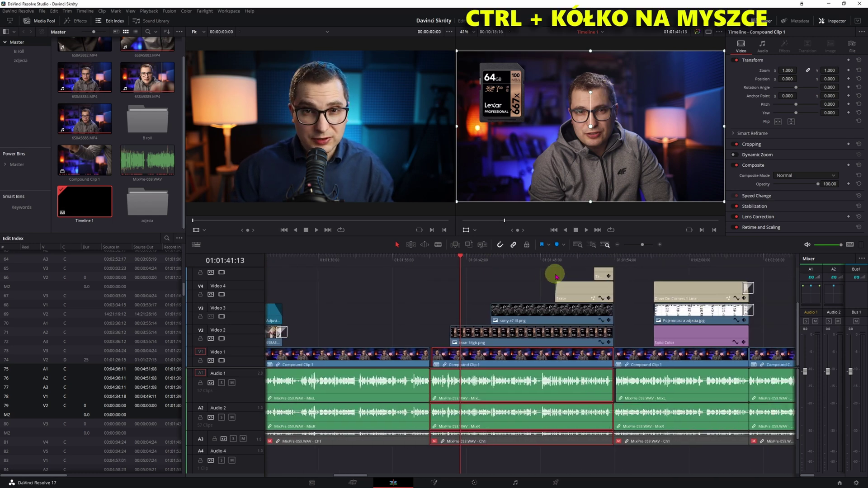
pyautogui.hscroll(2, 556, 278)
pyautogui.hscroll(2, 555, 279)
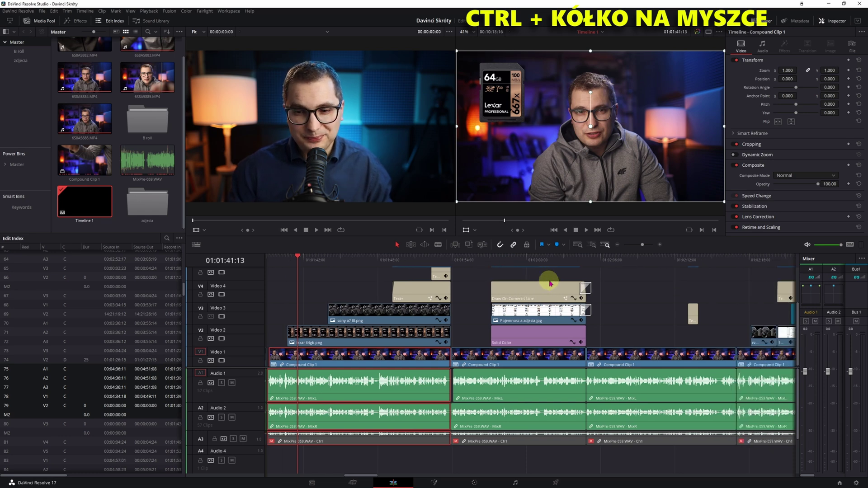
# Make the audio tracks taller
pyautogui.scroll(-2, 385, 299)
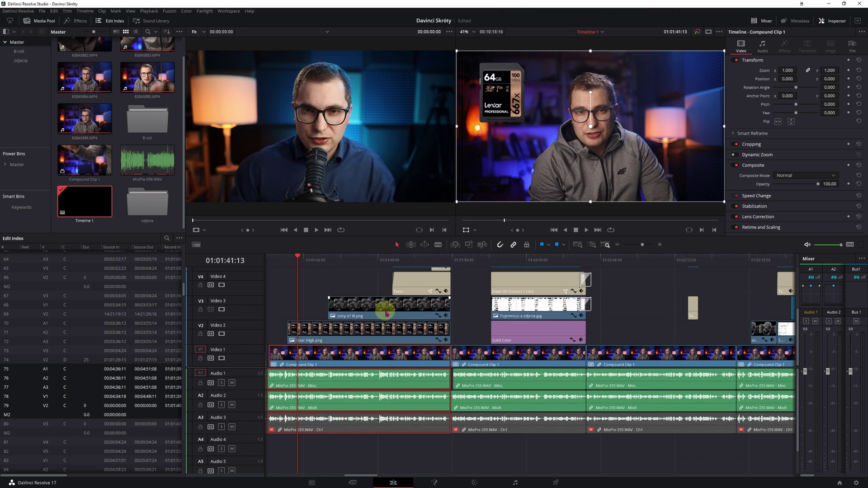
pyautogui.scroll(2, 384, 312)
pyautogui.scroll(2, 379, 306)
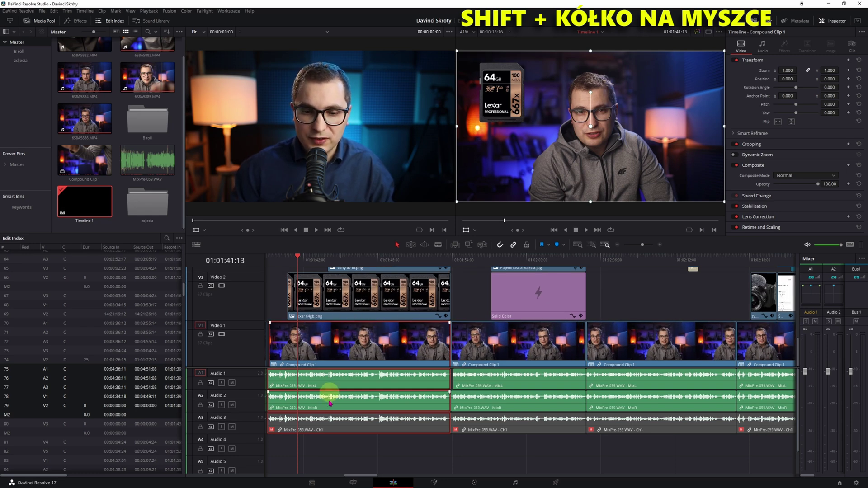
pyautogui.scroll(1, 355, 427)
pyautogui.scroll(1, 356, 428)
pyautogui.scroll(1, 359, 415)
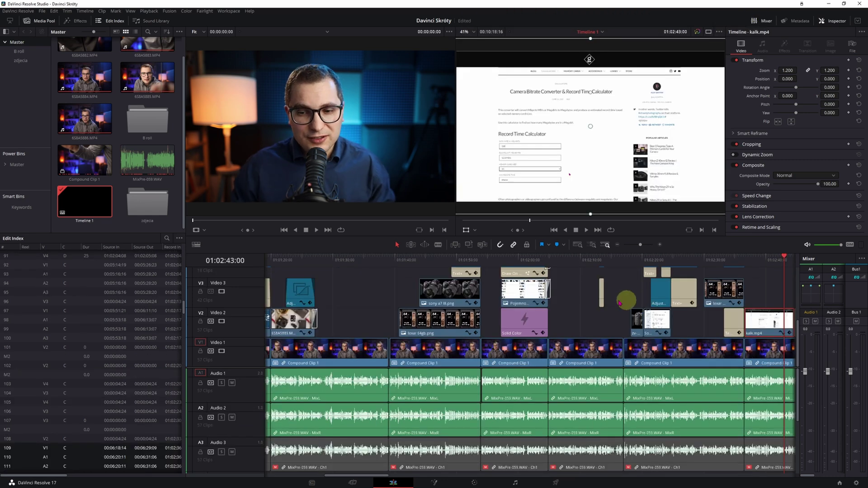
pyautogui.keyDown('ctrl'); pyautogui.scroll(3, 593, 299); pyautogui.keyUp('ctrl')
pyautogui.keyDown('ctrl'); pyautogui.scroll(3, 588, 296); pyautogui.keyUp('ctrl')
pyautogui.keyDown('ctrl'); pyautogui.scroll(2, 520, 289); pyautogui.keyUp('ctrl')
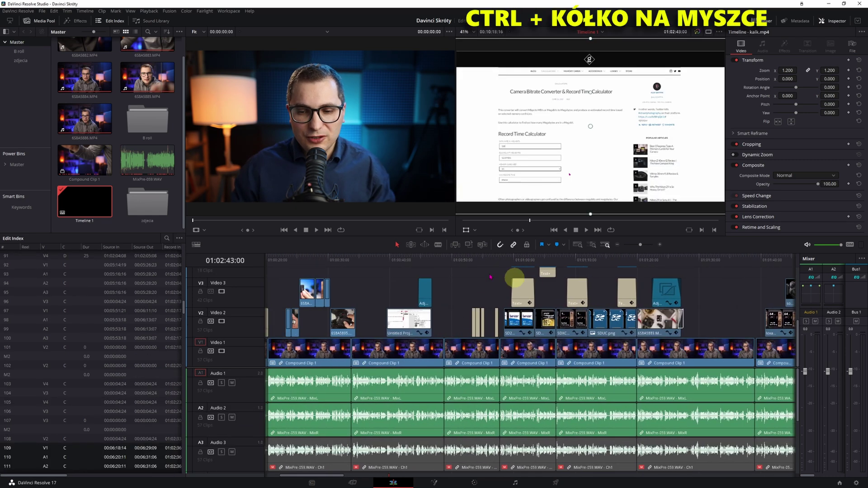
# Place the playhead at 01:00:55:08, zoom in around it, then zoom to fit the whole edit
pyautogui.click(484, 262)
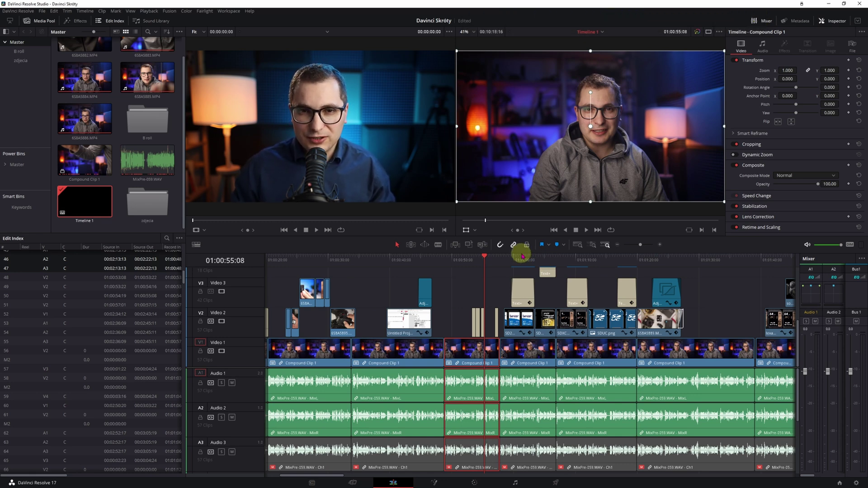
pyautogui.press('Tab')
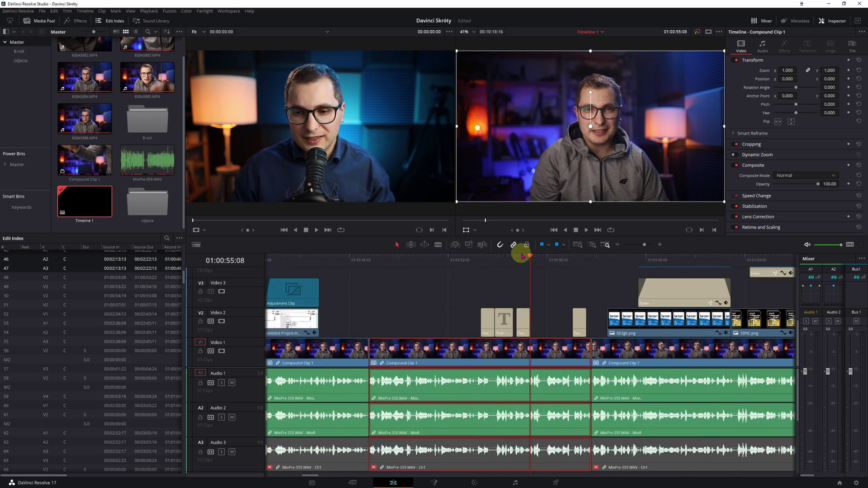
pyautogui.hotkey('ctrl', 'Tab')
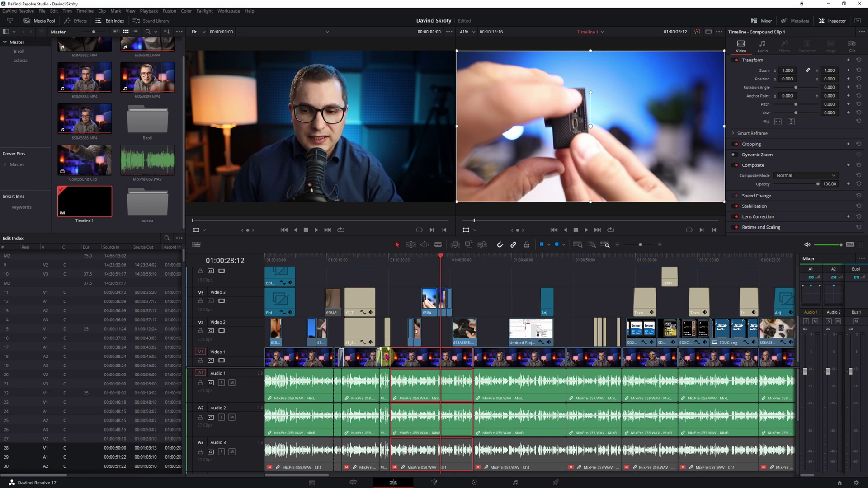
pyautogui.press('j')
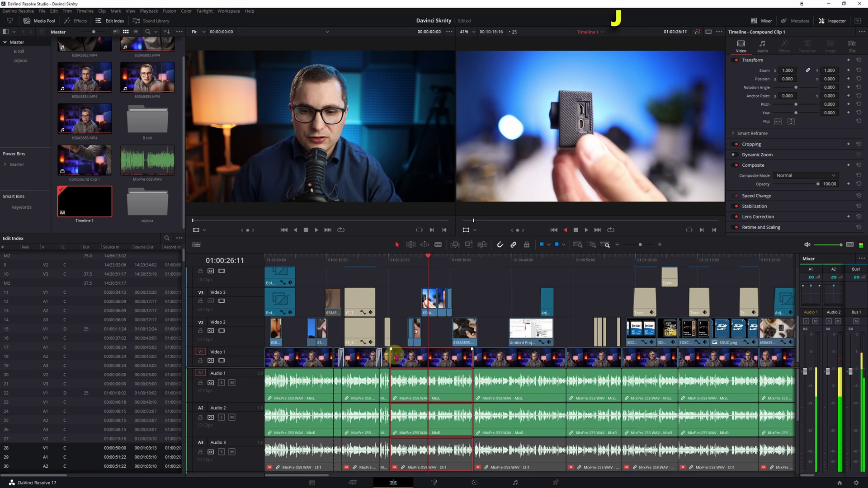
# Pause the reverse playback, then resume playing the edit forward
pyautogui.press('space')
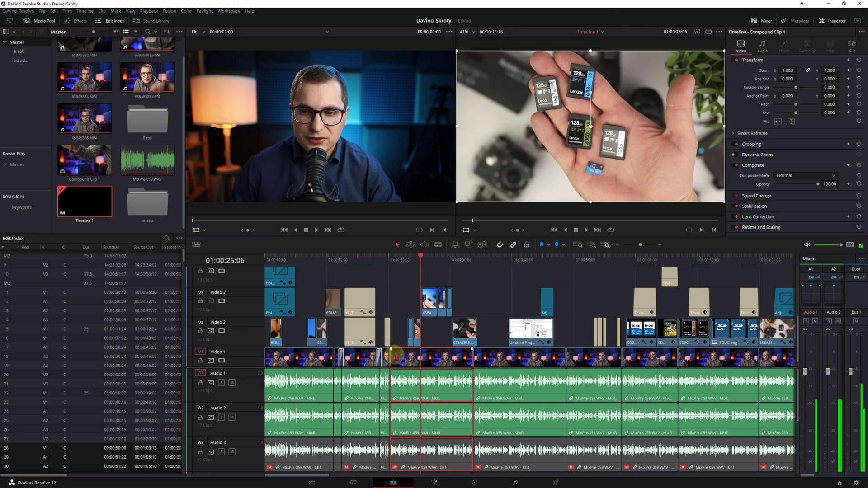
pyautogui.press('space')
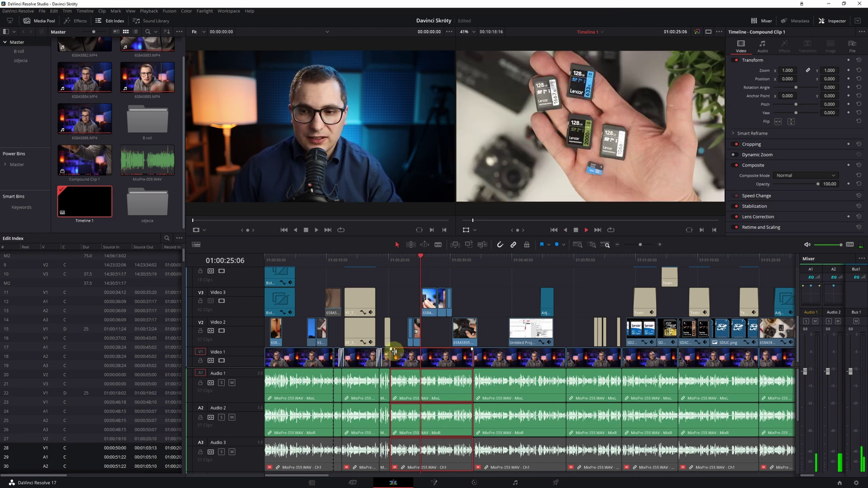
pyautogui.press('l')
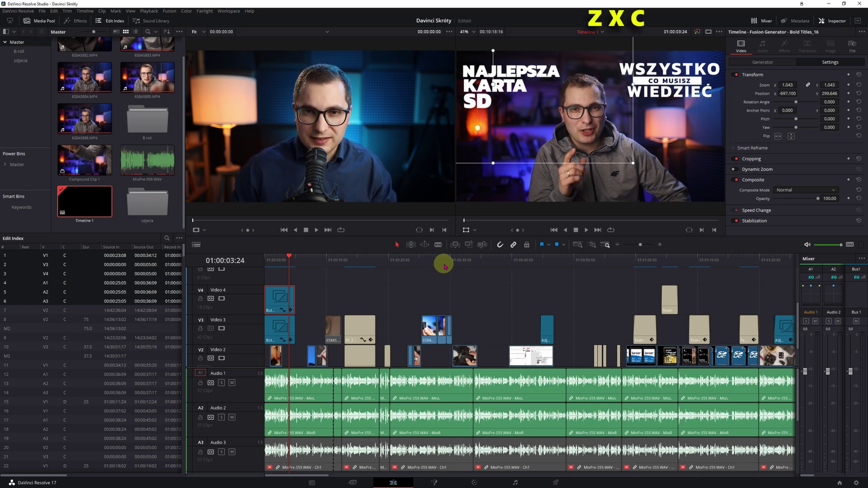
# Play the timeline forward, speeding up to 8x and then 64x
pyautogui.press('space')
pyautogui.scroll(-1, 443, 267)
pyautogui.press('c')
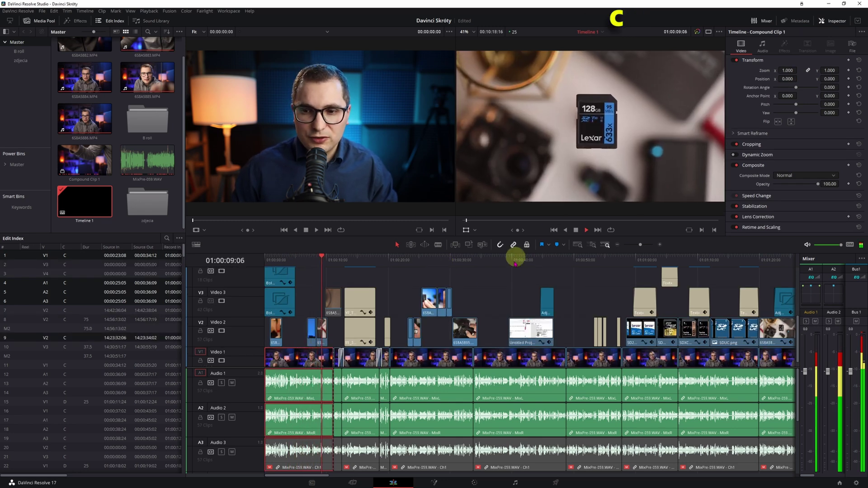
pyautogui.press('l')
pyautogui.press('l')
pyautogui.press('l')
pyautogui.press('l')
pyautogui.press('l')
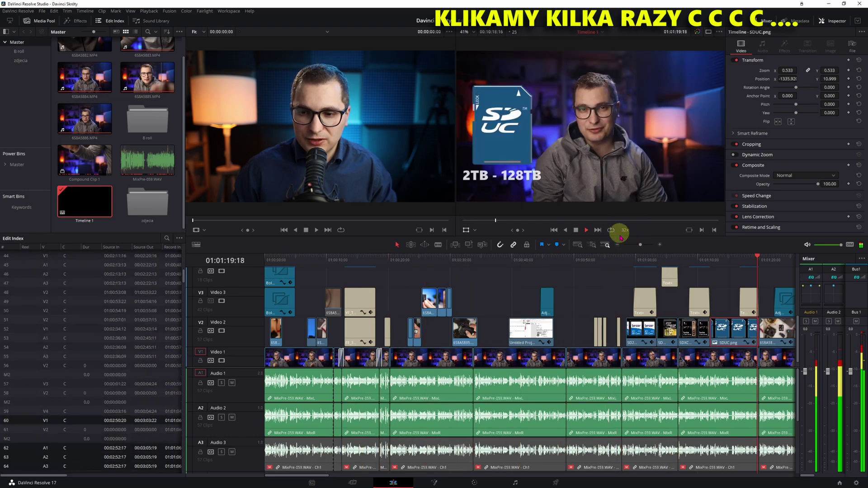
pyautogui.press('l')
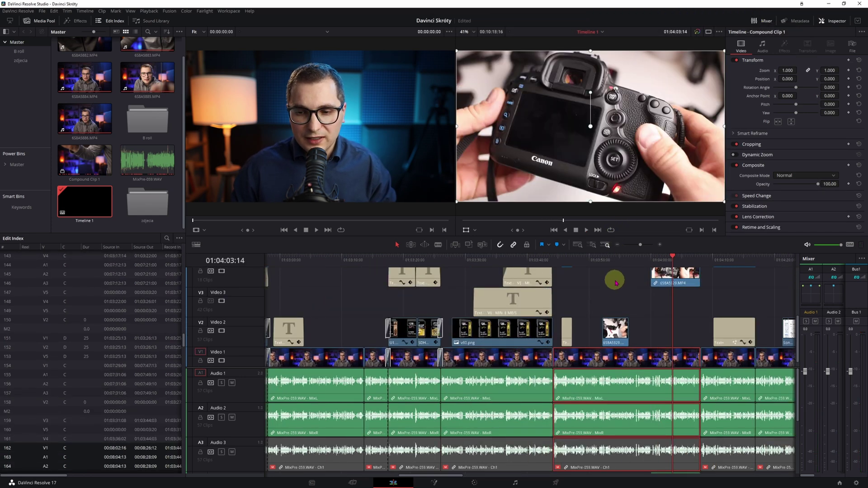
# Rewind the timeline at increasingly fast speeds, then stop at 01:11:57:19
pyautogui.press('space')
pyautogui.press('space')
pyautogui.press('j')
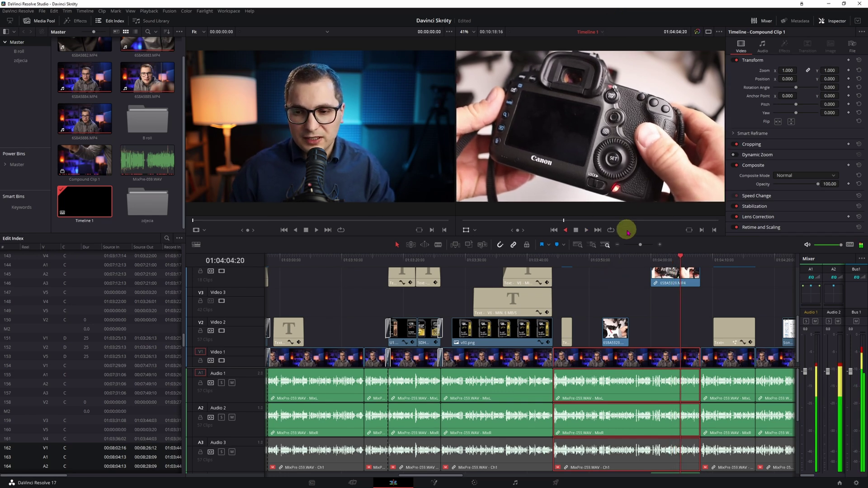
pyautogui.press('z')
pyautogui.press('z')
pyautogui.press('z')
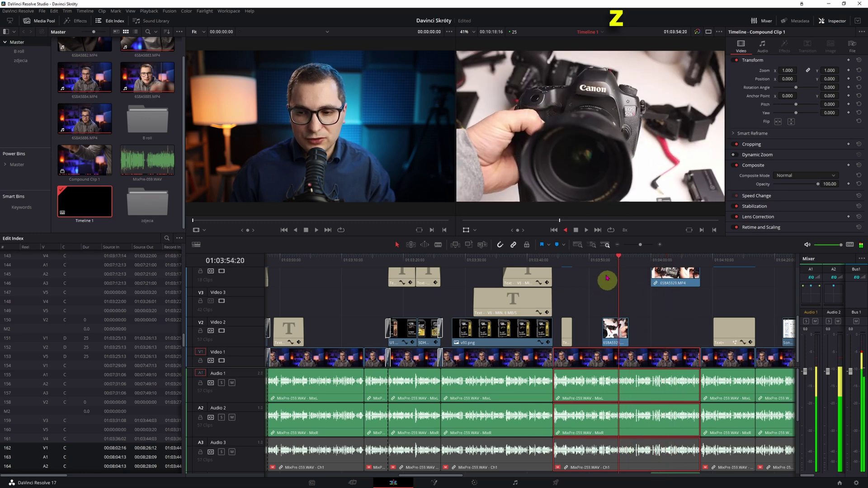
pyautogui.press('z')
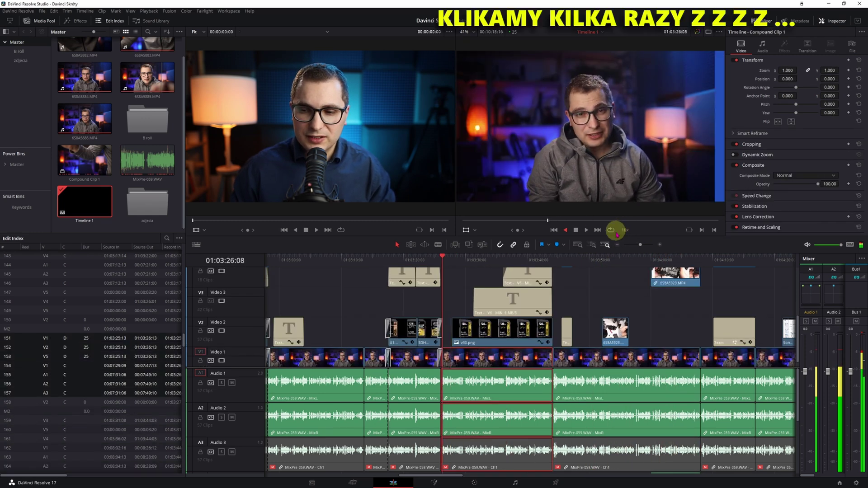
pyautogui.press('z')
pyautogui.press('z')
pyautogui.press('space')
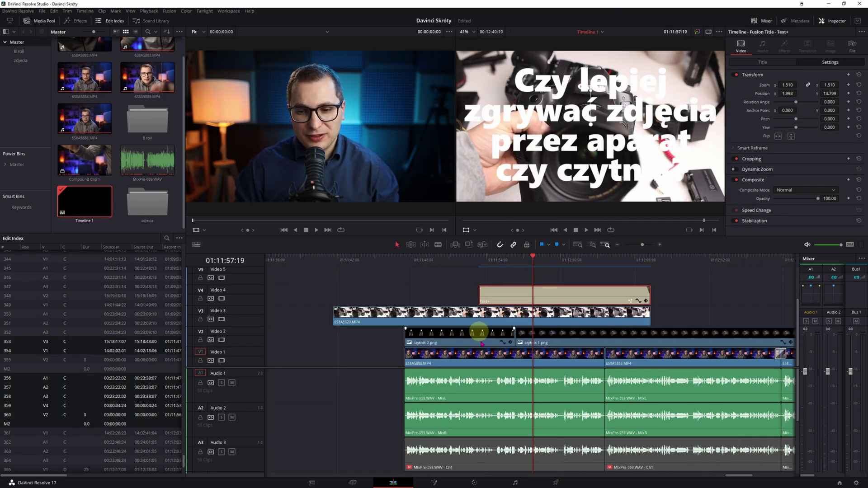
# Set the playhead to 01:11:58:19 and blade-cut the Video 4 title clip there
pyautogui.click(562, 262)
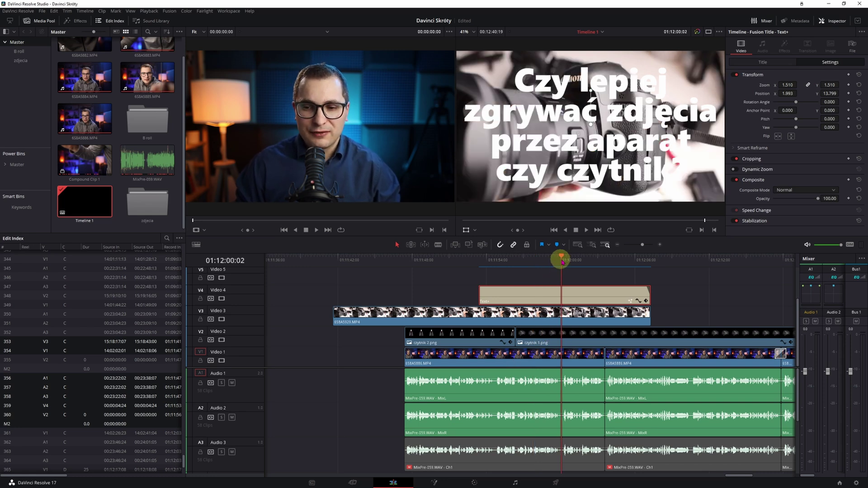
pyautogui.moveTo(563, 265); pyautogui.dragTo(547, 257)
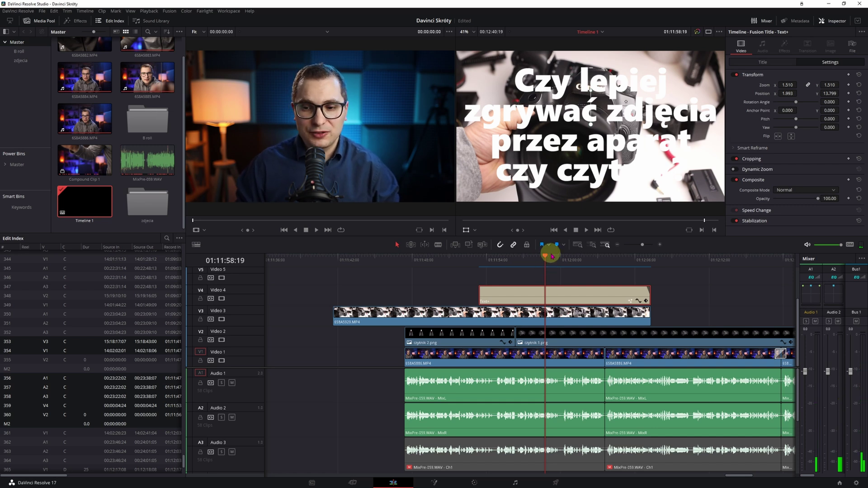
pyautogui.press('r')
pyautogui.click(552, 297)
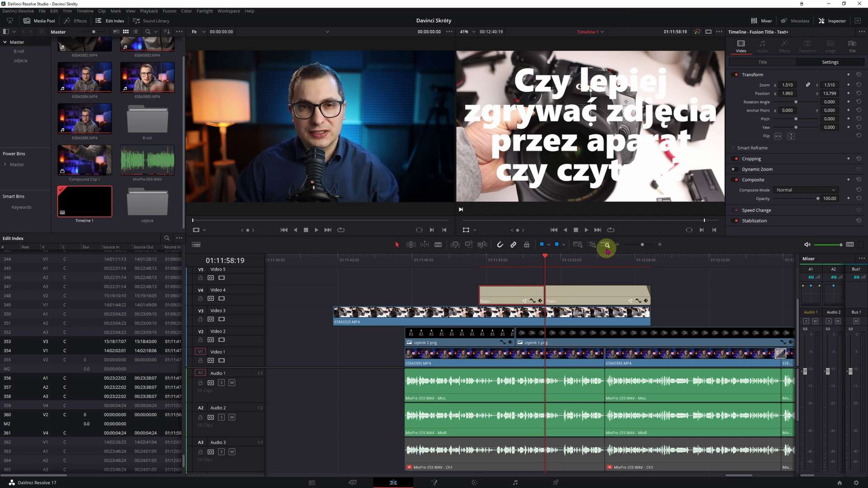
pyautogui.press('r')
pyautogui.press('r')
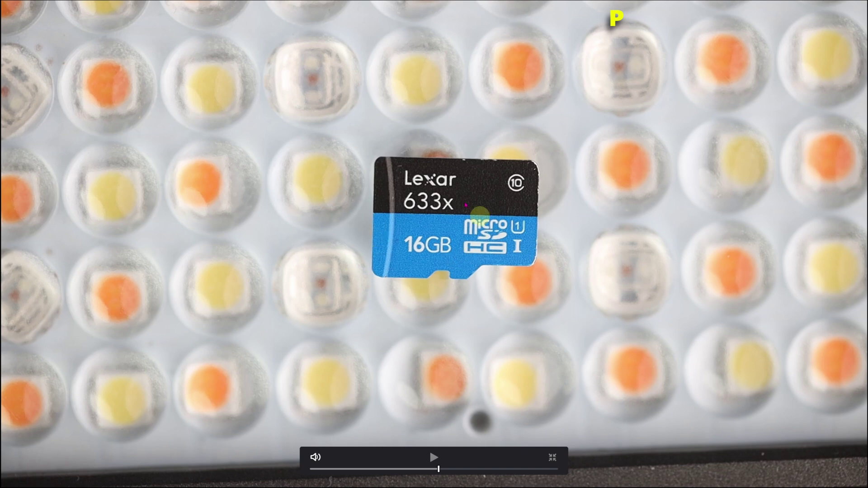
# Leave the full-screen preview with Escape to get back to the Edit page
pyautogui.press('Escape')
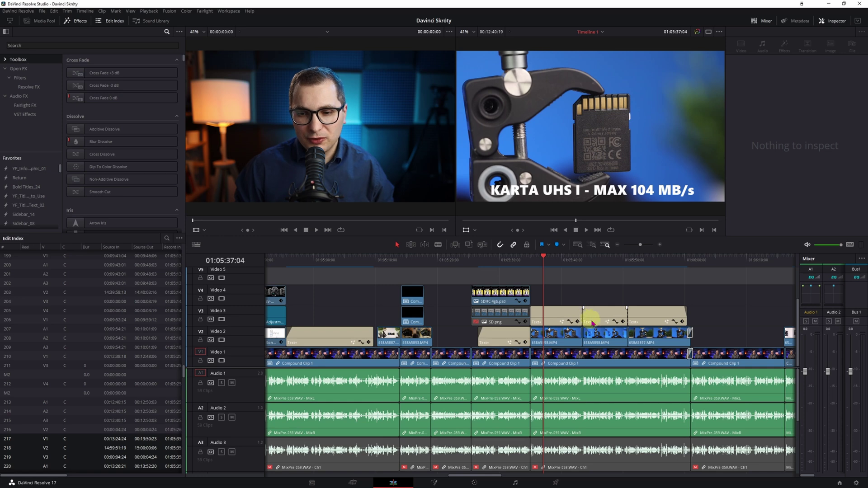
# Change the 658A5898.MP4 clip on Video 2 to 200% speed and play back from the playhead
pyautogui.keyDown('alt'); pyautogui.click(565, 340); pyautogui.keyUp('alt')
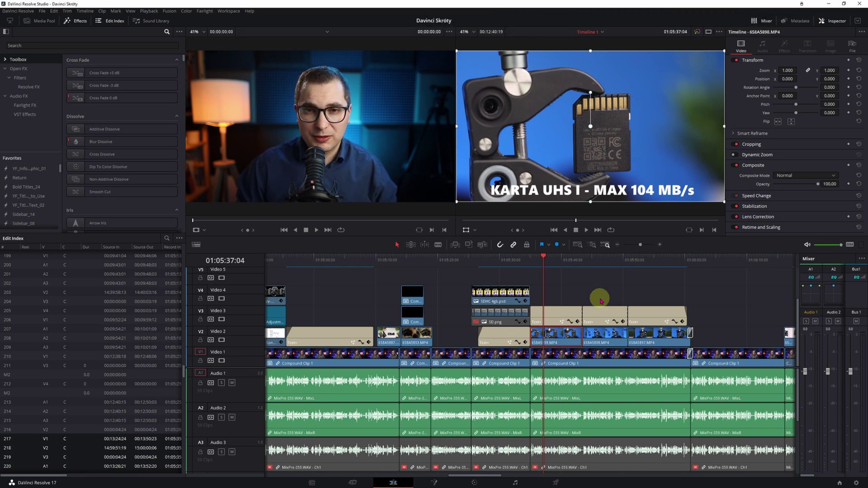
pyautogui.hotkey('shift', 's')
pyautogui.write('200')
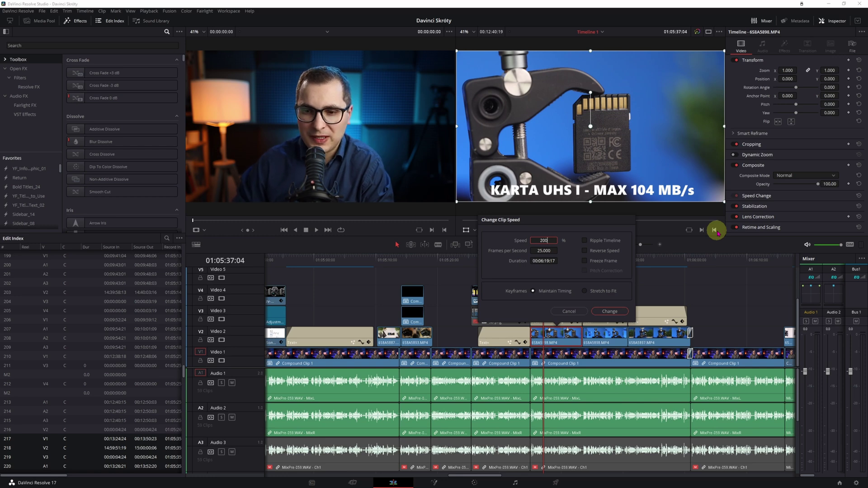
pyautogui.click(610, 312)
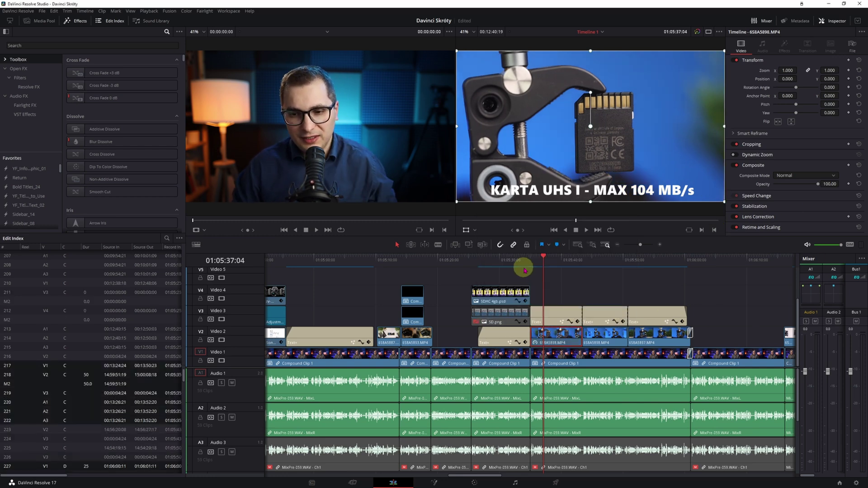
pyautogui.hotkey('shift', 'v')
pyautogui.press('space')
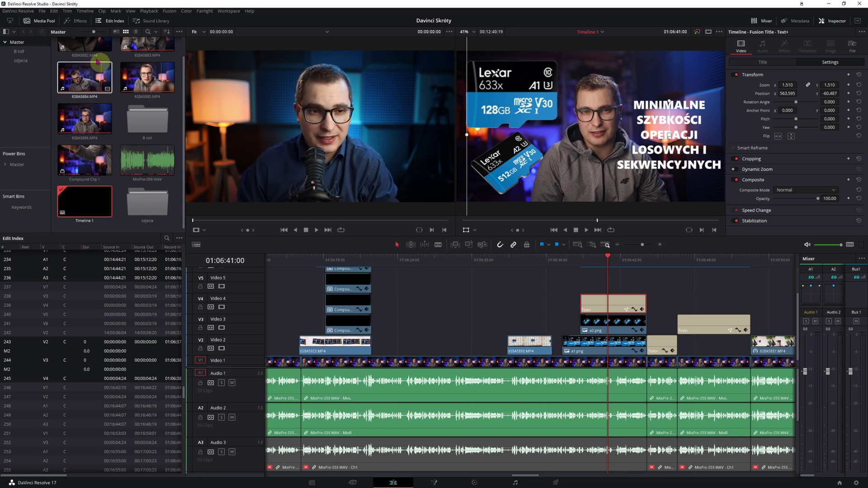
pyautogui.click(77, 22)
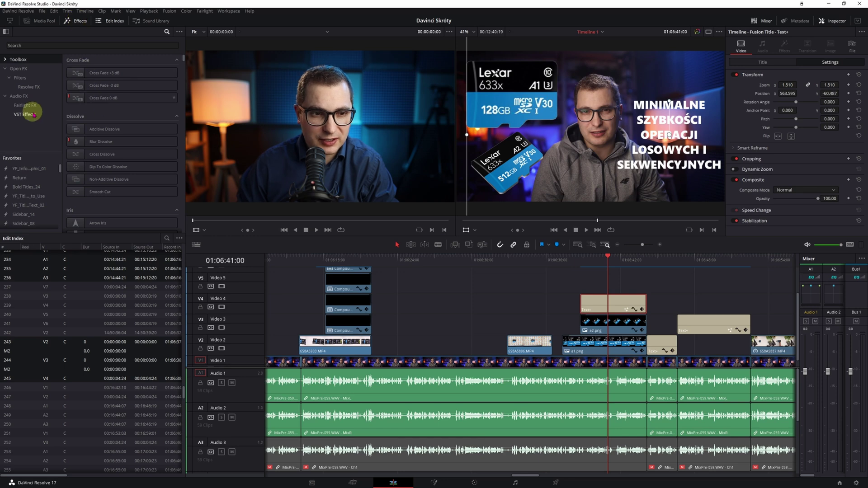
# Apply the Open FX Grid to Compound Clip 1 with 16 row cells and 45 column cells
pyautogui.click(19, 69)
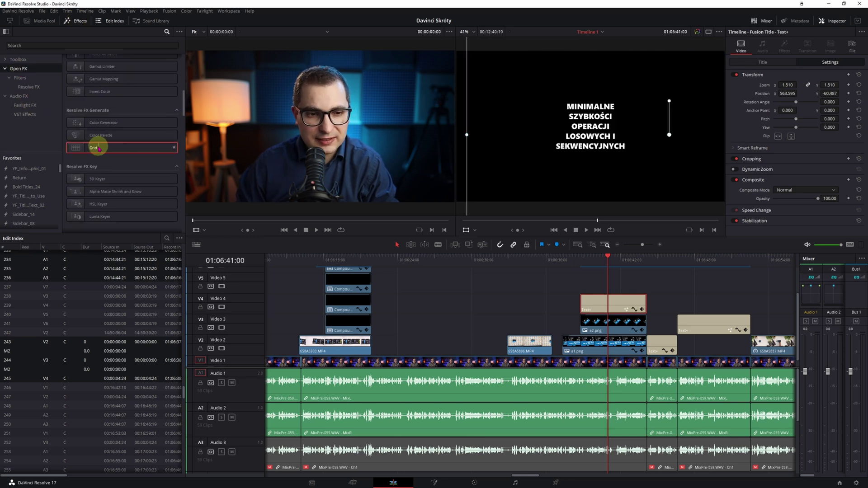
pyautogui.moveTo(84, 148); pyautogui.dragTo(538, 367)
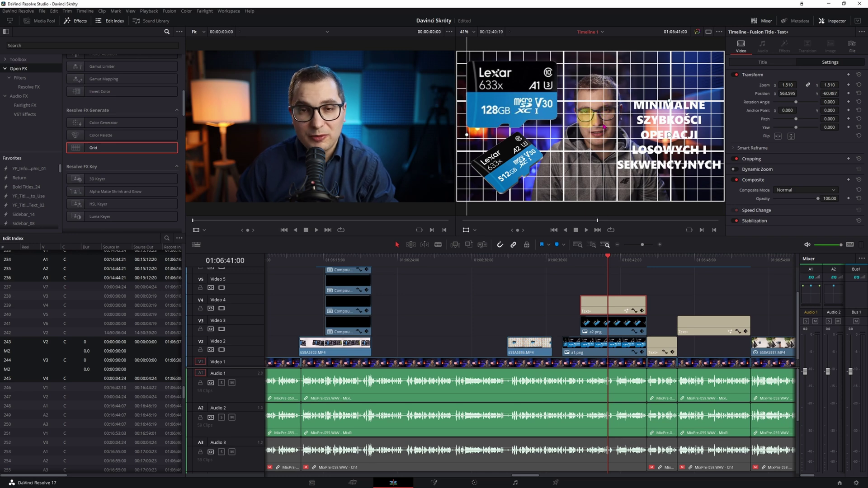
pyautogui.click(632, 123)
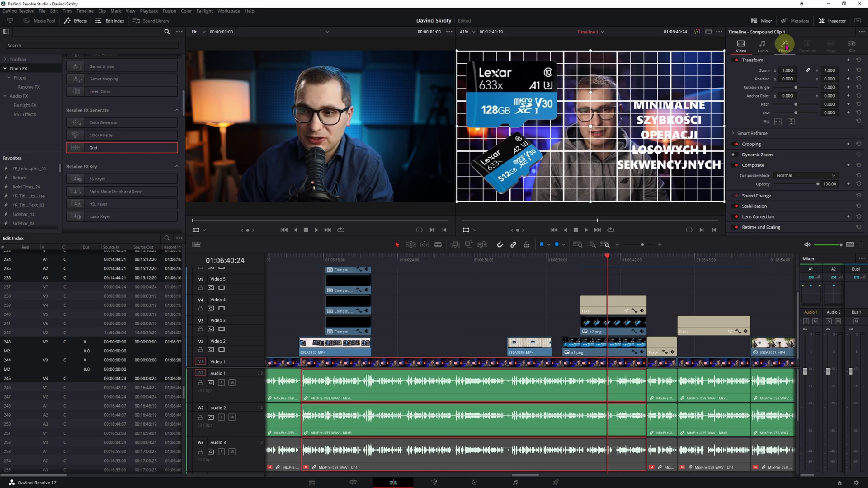
pyautogui.click(785, 45)
pyautogui.moveTo(780, 85); pyautogui.dragTo(783, 86)
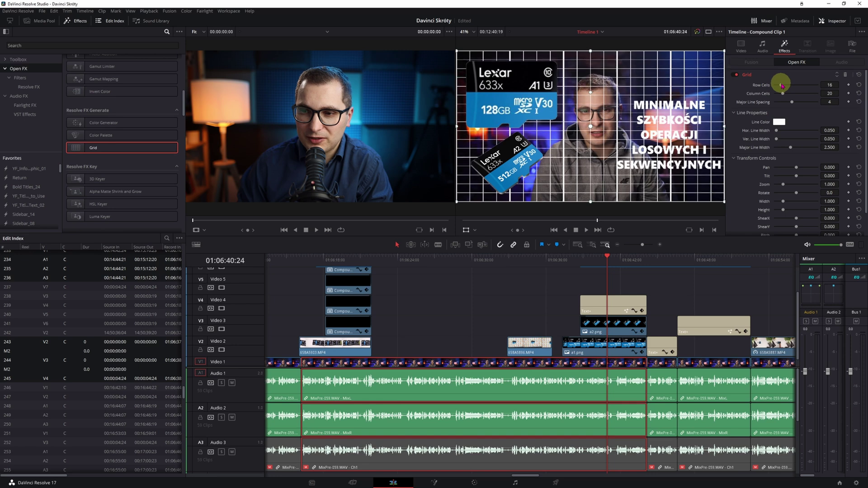
pyautogui.moveTo(783, 94); pyautogui.dragTo(793, 93)
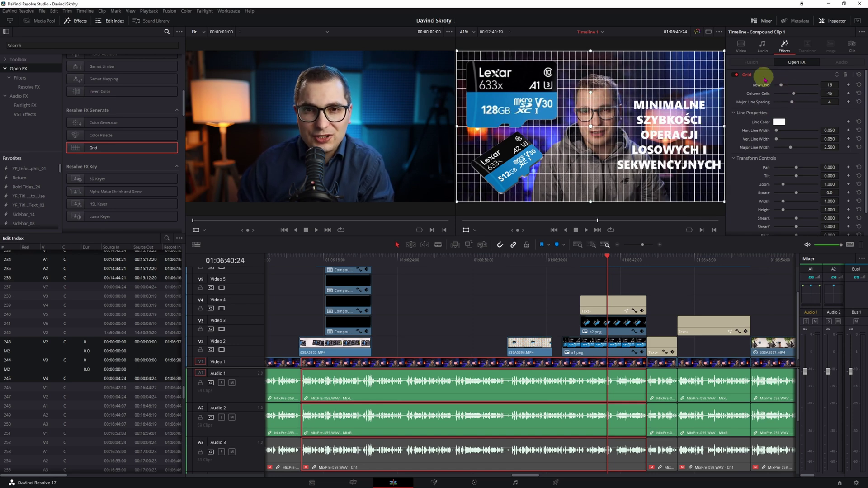
# Reposition the Video 4 Text+ title slightly
pyautogui.click(594, 311)
pyautogui.click(670, 82)
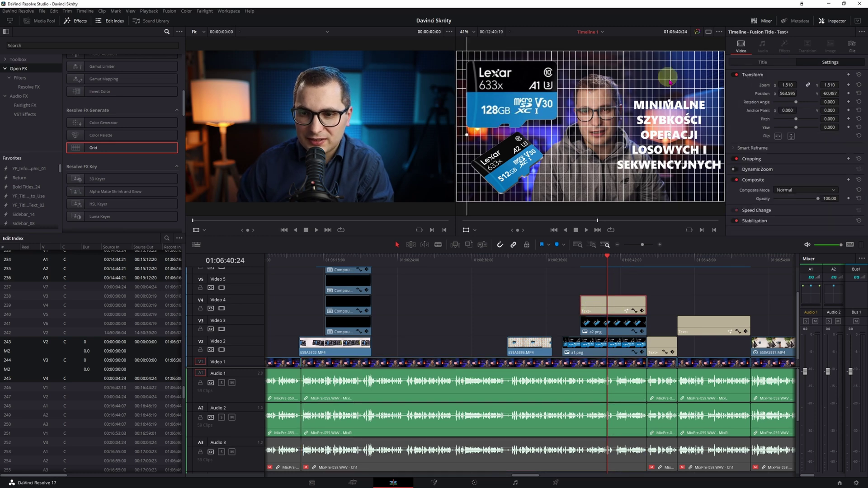
pyautogui.moveTo(672, 126); pyautogui.dragTo(680, 122)
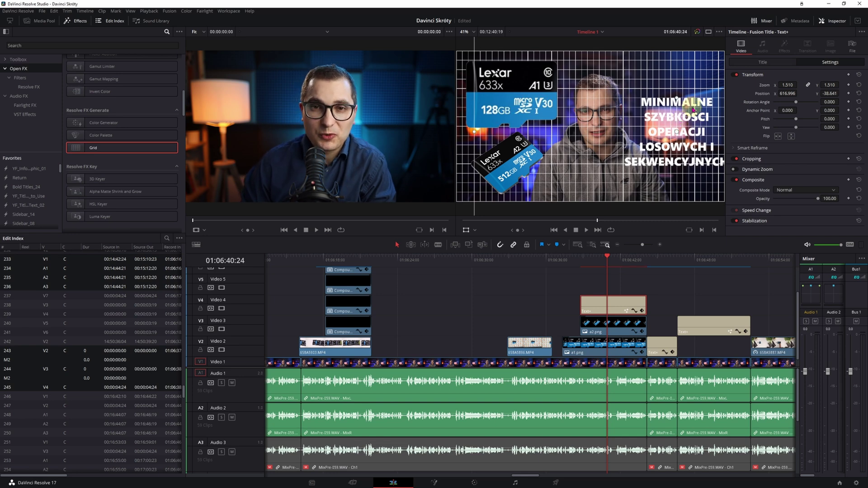
pyautogui.click(598, 232)
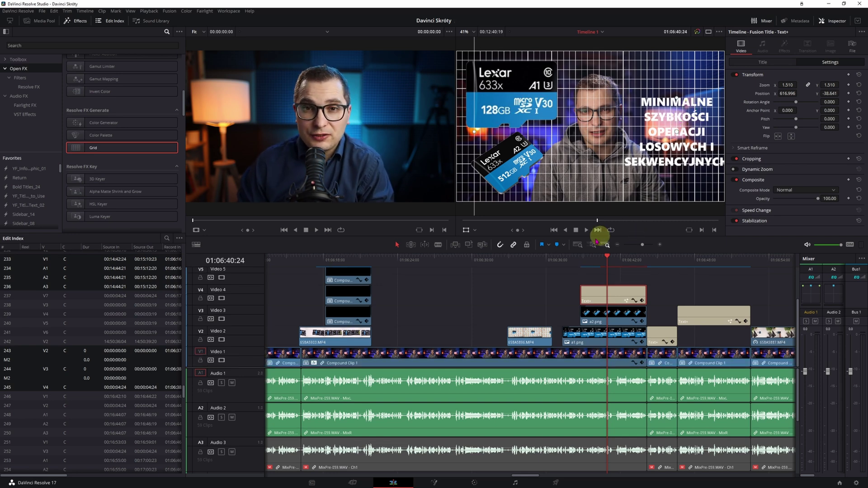
# Switch off the Grid effect on Compound Clip 1
pyautogui.click(554, 359)
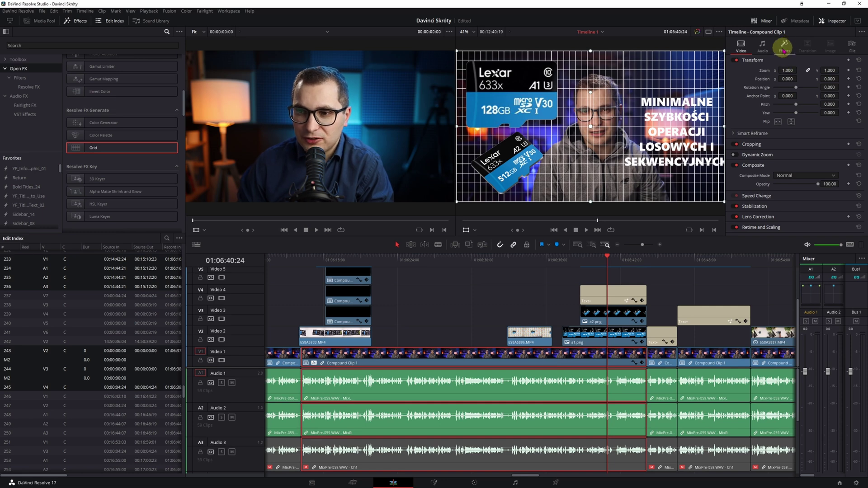
pyautogui.click(785, 45)
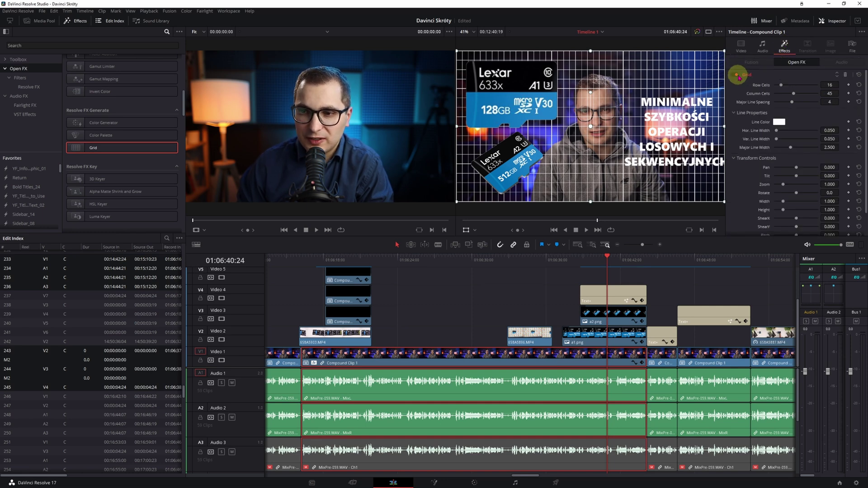
pyautogui.click(738, 75)
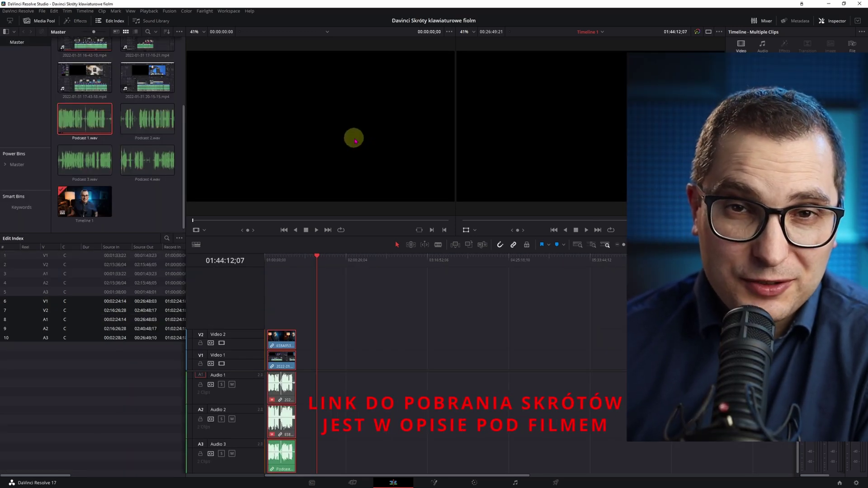
# In Keyboard Customization, import the downloaded .txt shortcut file as the preset 'nazwa'
pyautogui.click(10, 12)
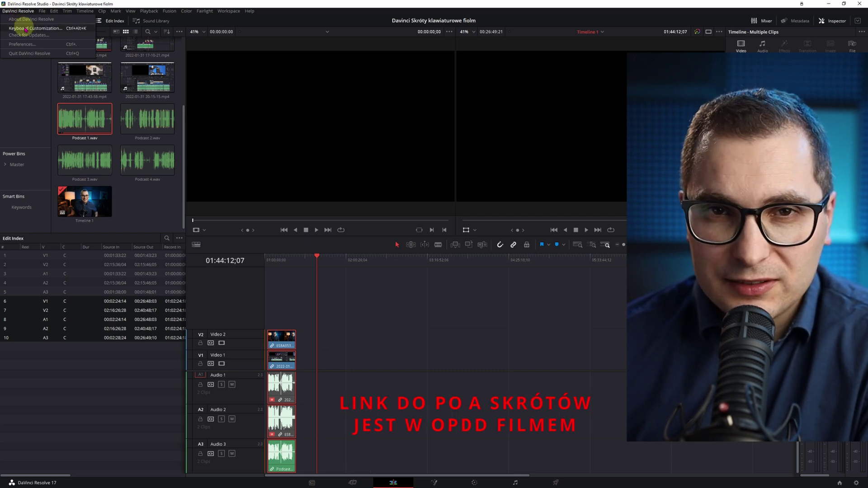
pyautogui.click(26, 29)
pyautogui.click(620, 115)
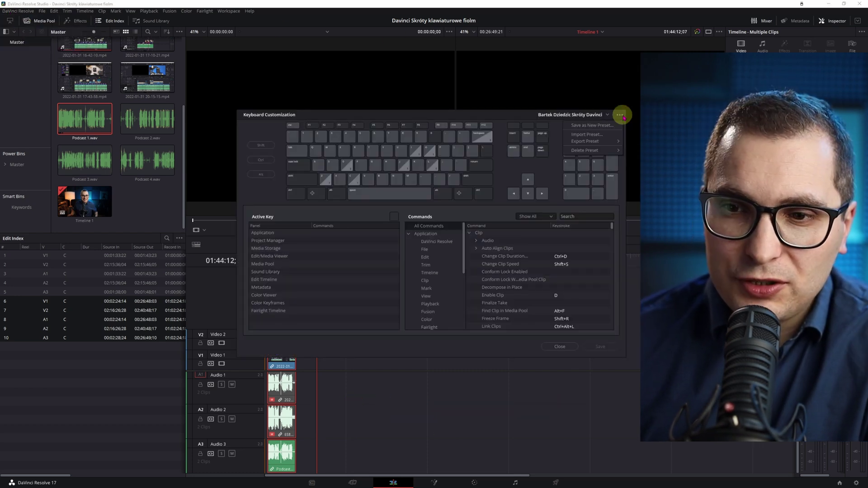
pyautogui.click(605, 135)
pyautogui.click(320, 178)
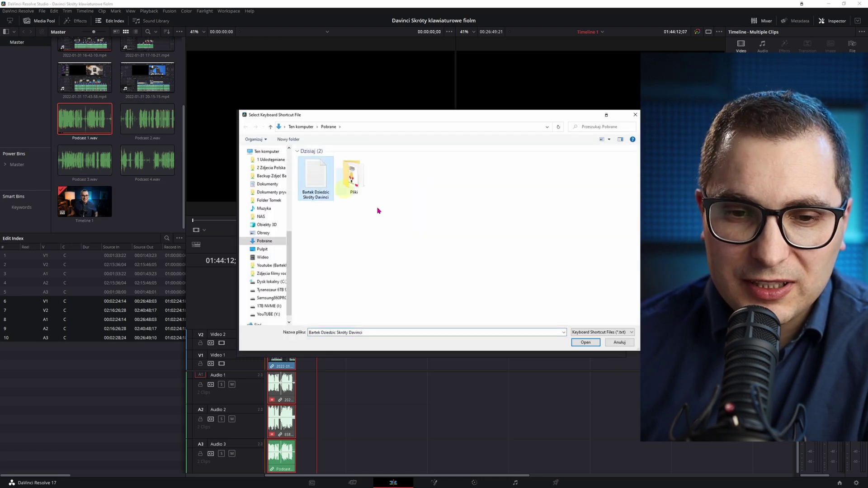
pyautogui.click(591, 344)
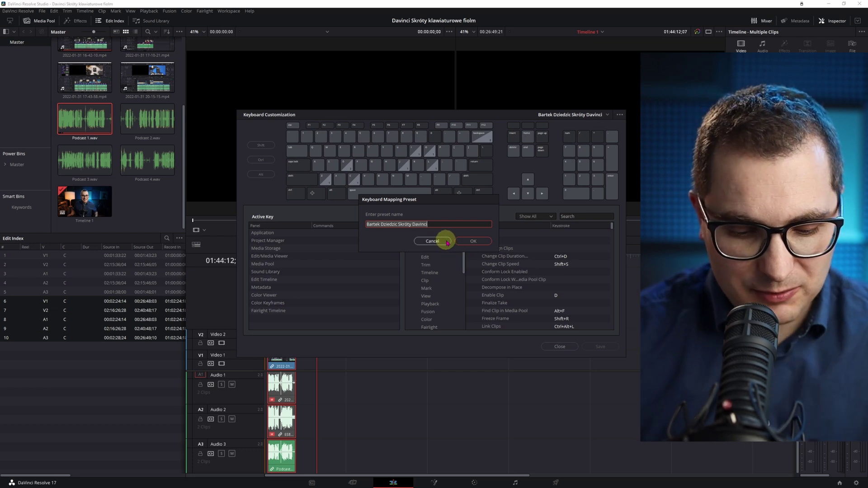
pyautogui.click(473, 241)
pyautogui.click(608, 115)
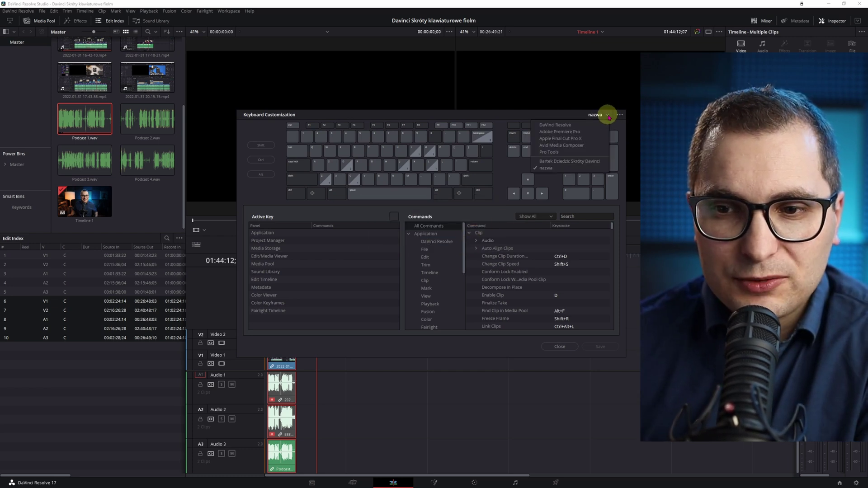